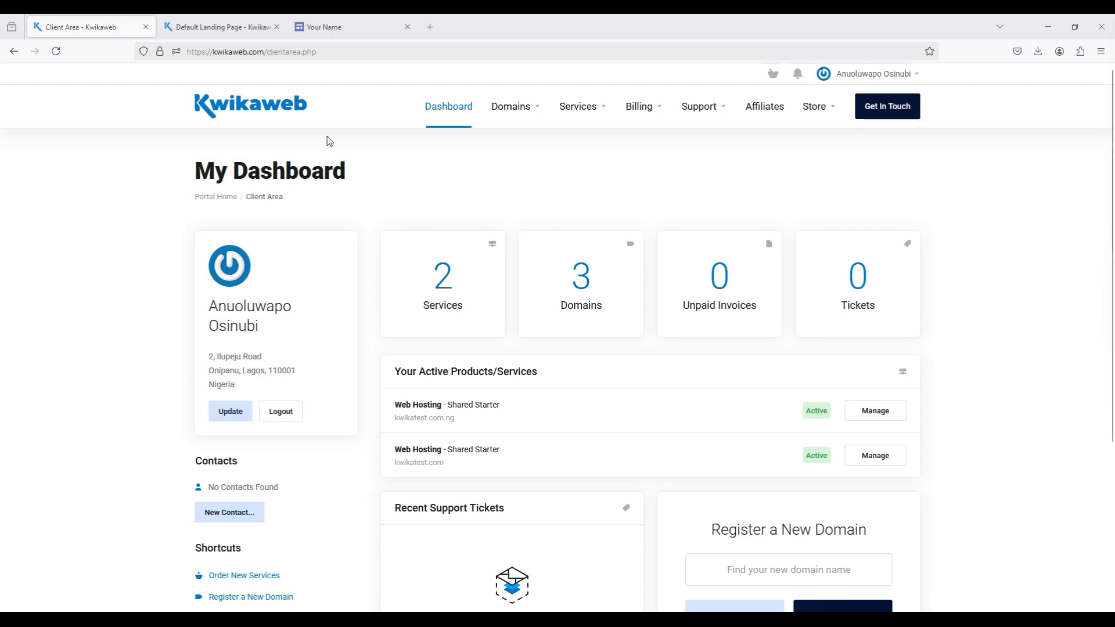
- View the live default landing page of kwikashop.com and its web address, and return to the Kwikaweb client area
click(213, 25)
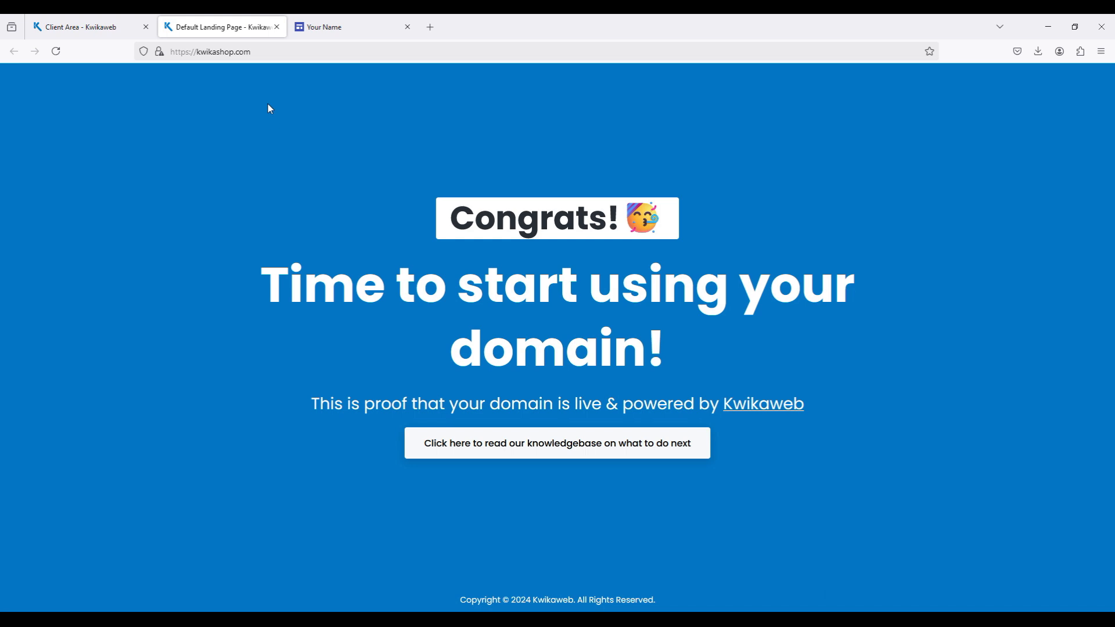
click(238, 53)
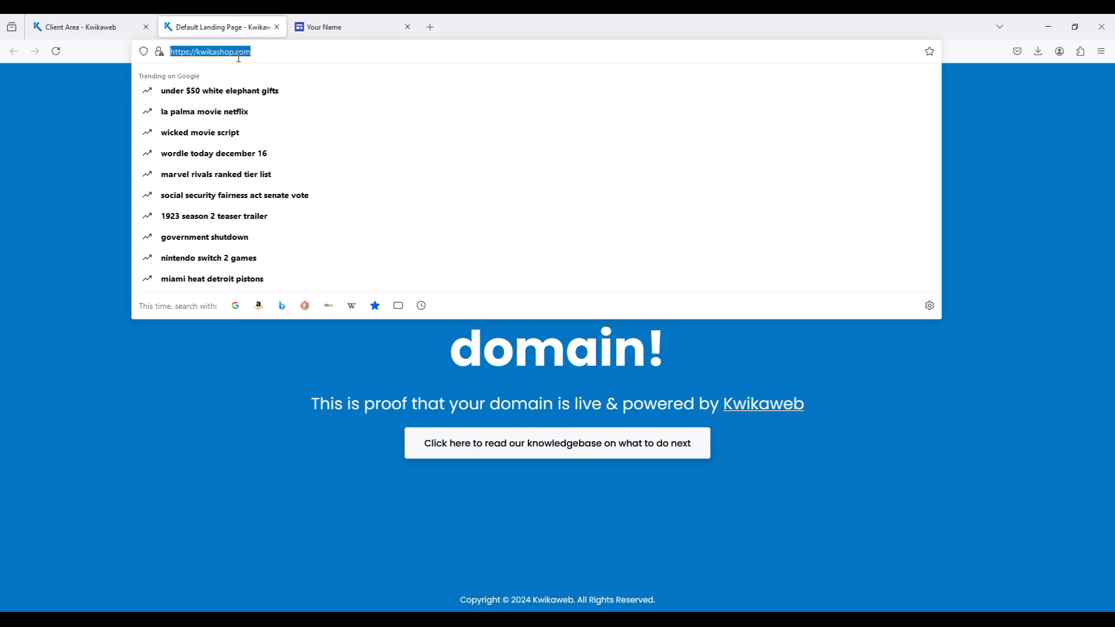
click(48, 130)
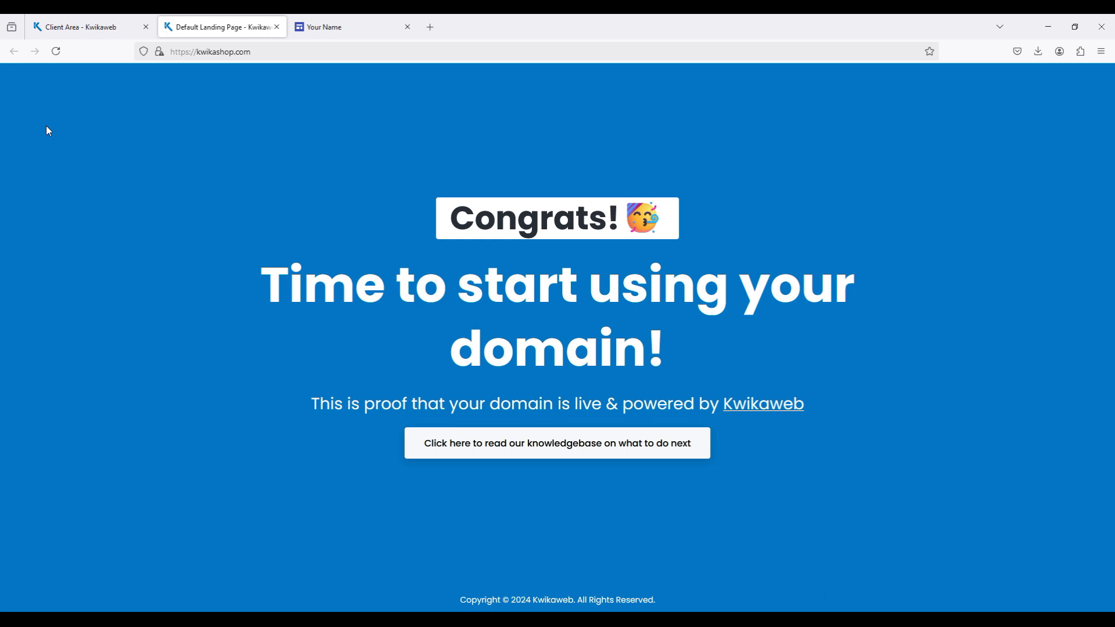
click(93, 34)
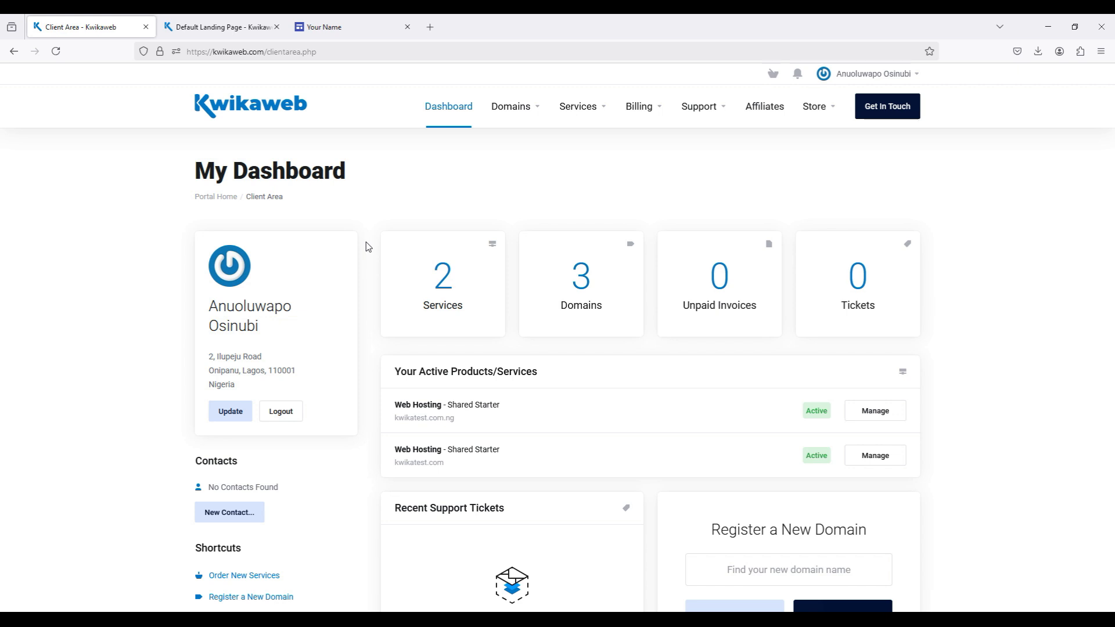
- Log in to Webuzo for the kwikatest.com.ng hosting service and view its DNS zone settings
click(873, 413)
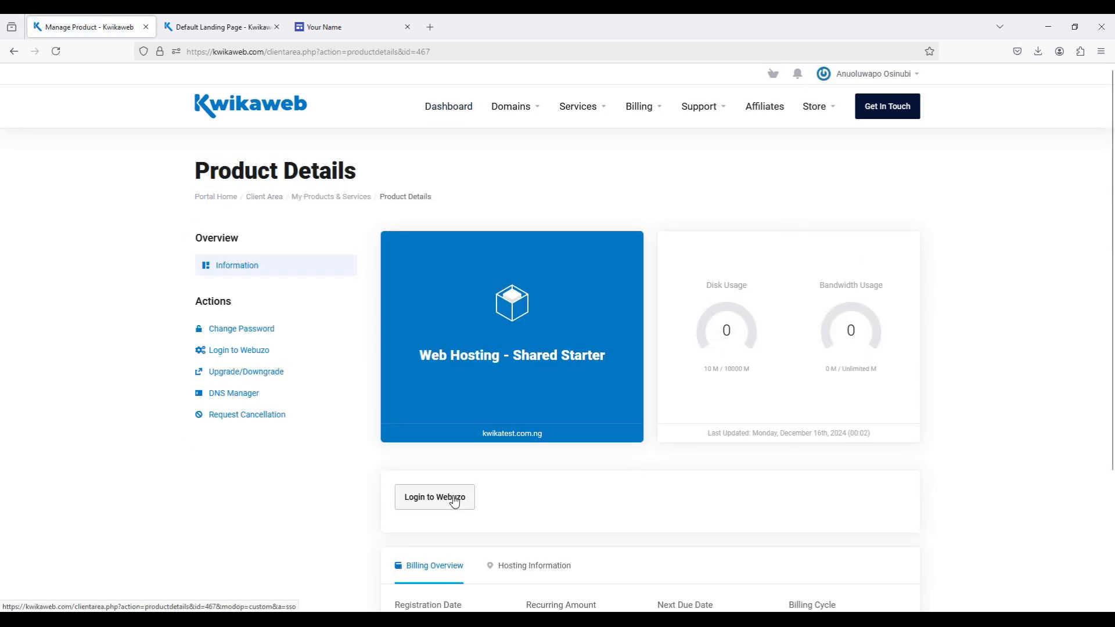
click(455, 499)
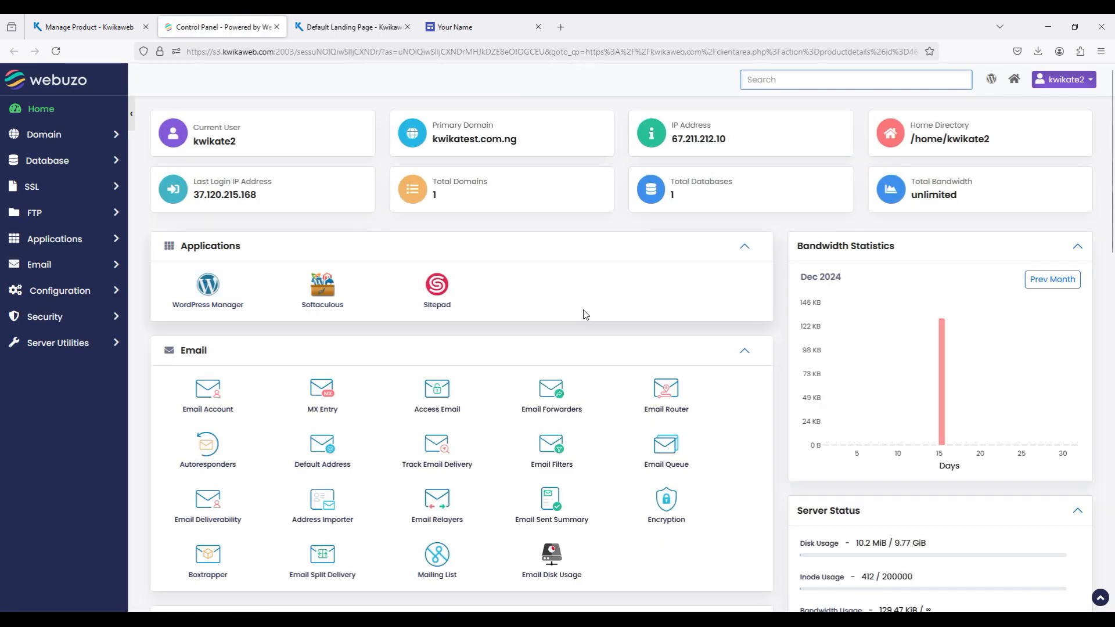
scroll(584, 314, down, 5)
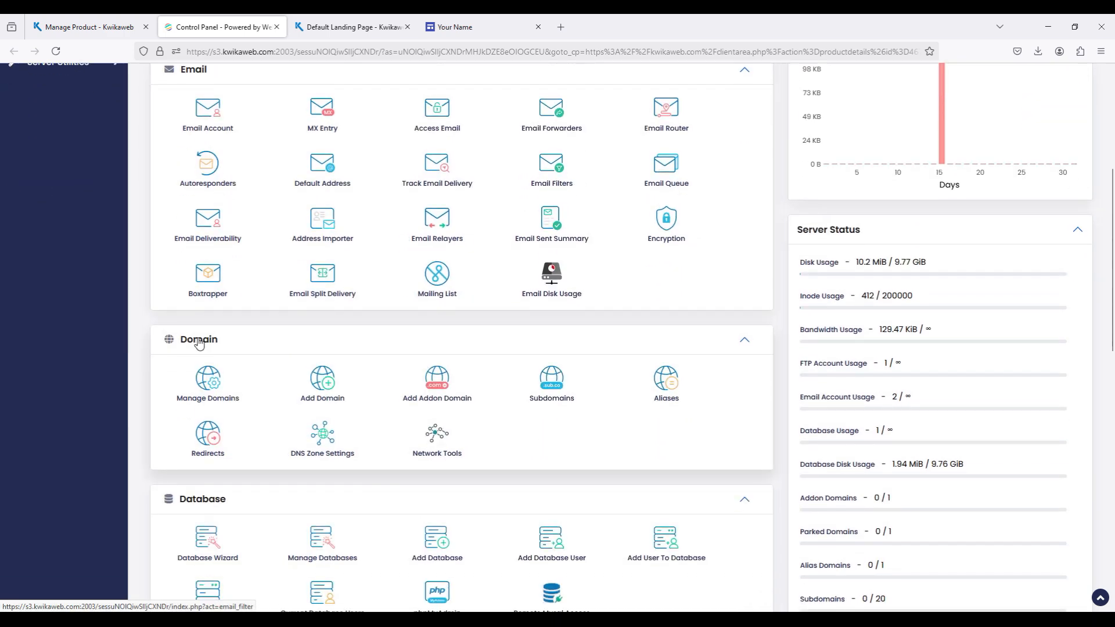
click(324, 444)
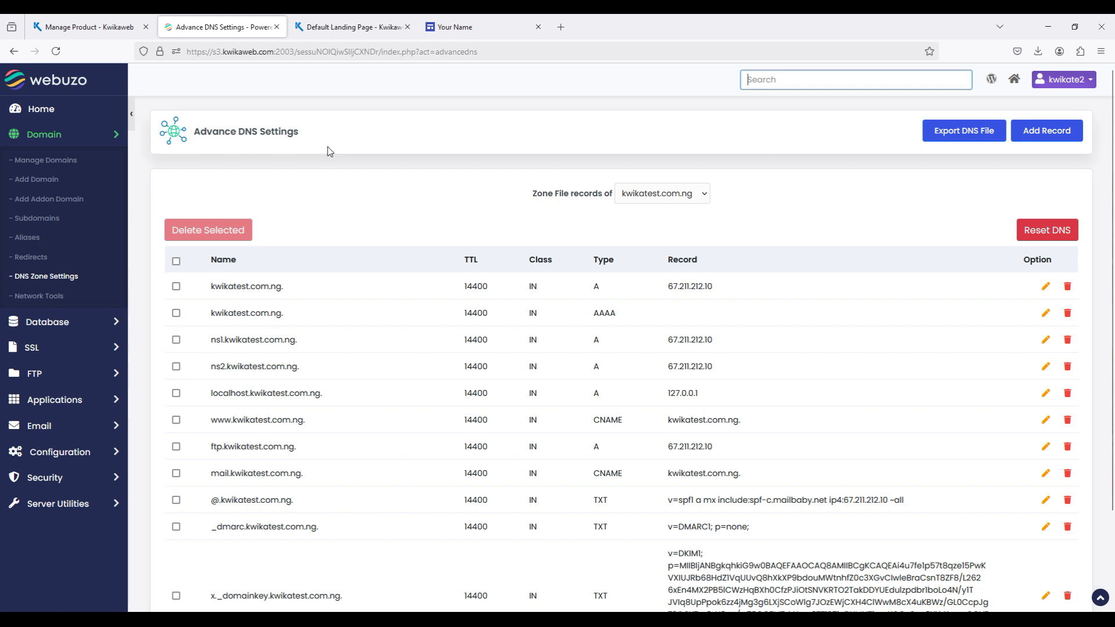
- Go back to the Kwikaweb client area and open the kwikashop.com zone for editing in the DNS Manager
click(97, 22)
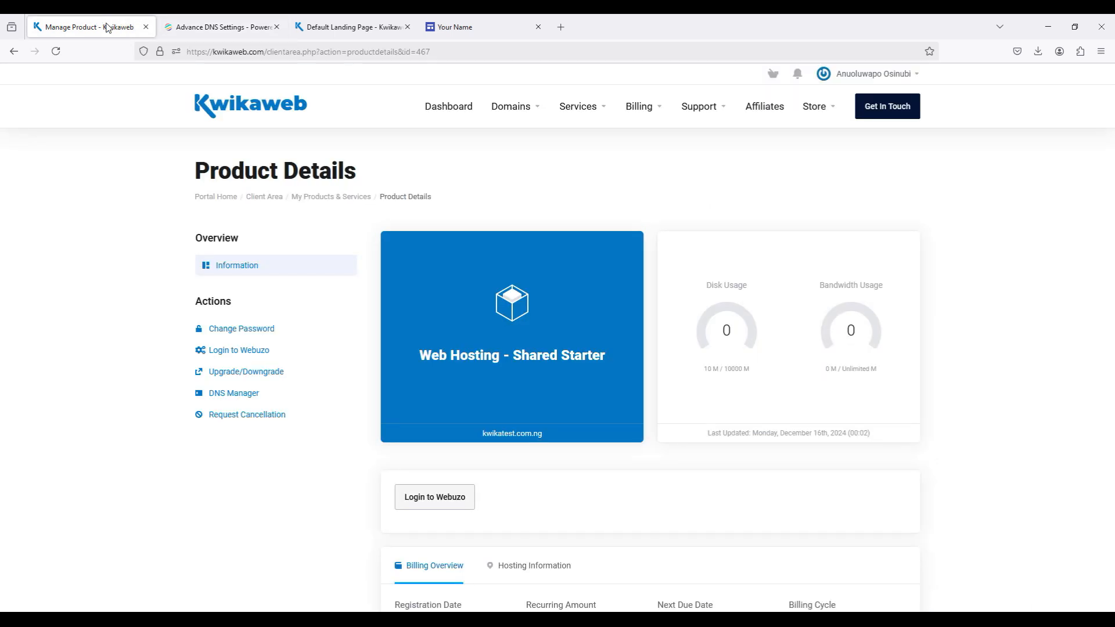
click(458, 113)
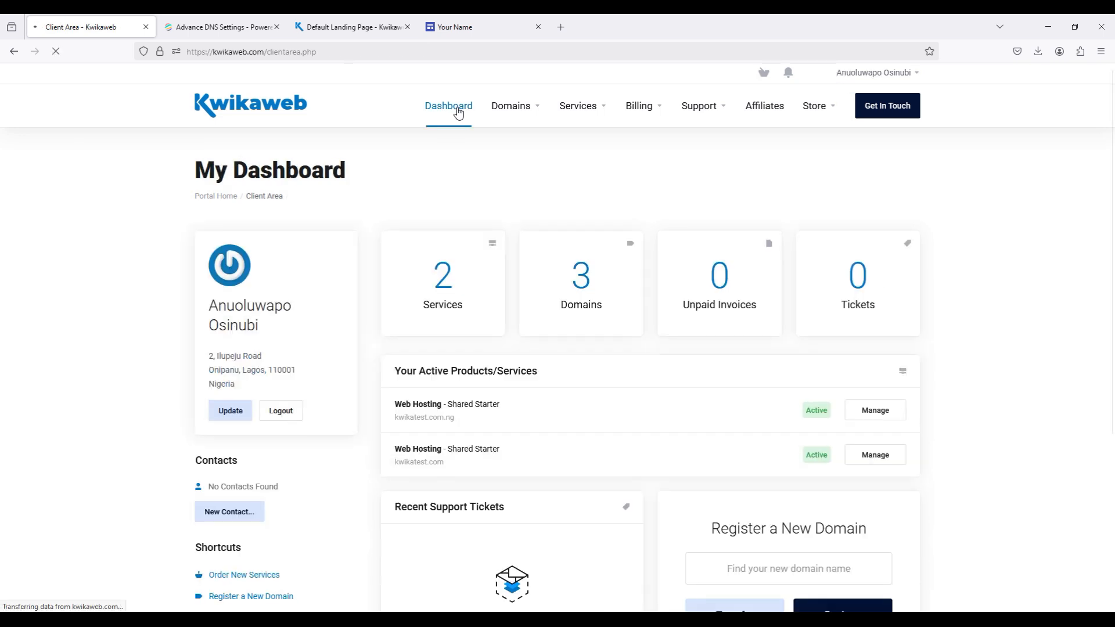
click(521, 114)
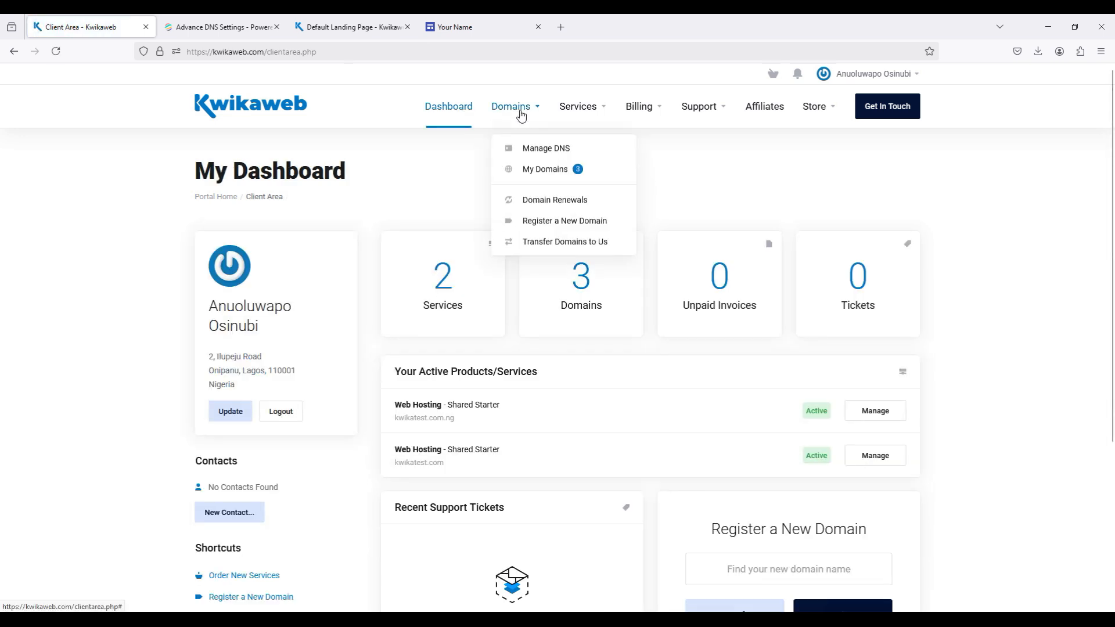
click(522, 152)
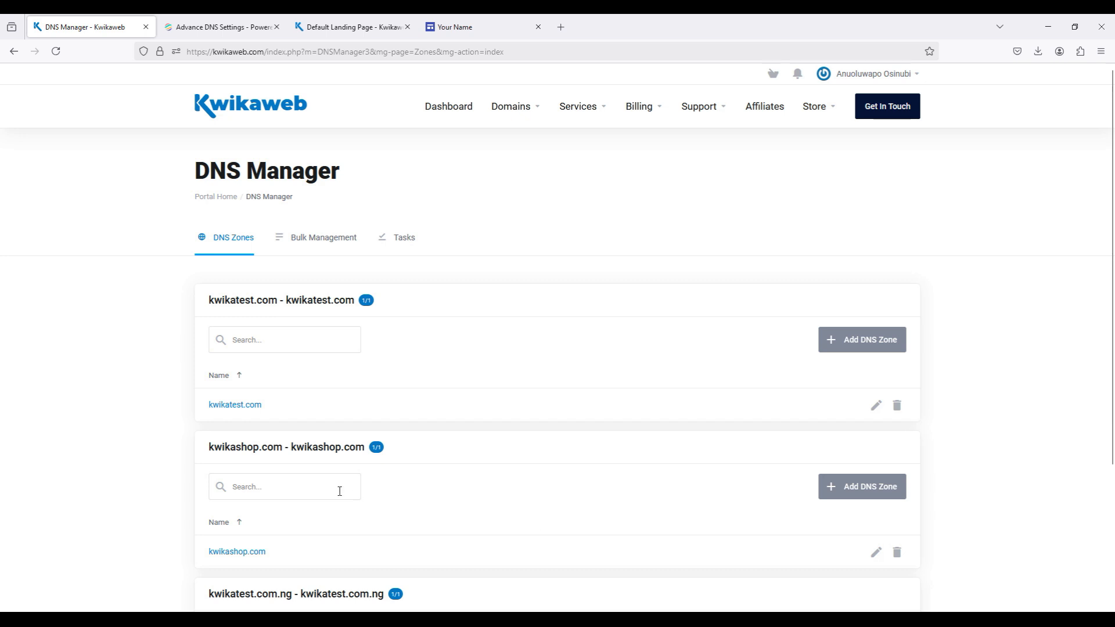
scroll(248, 459, down, 1)
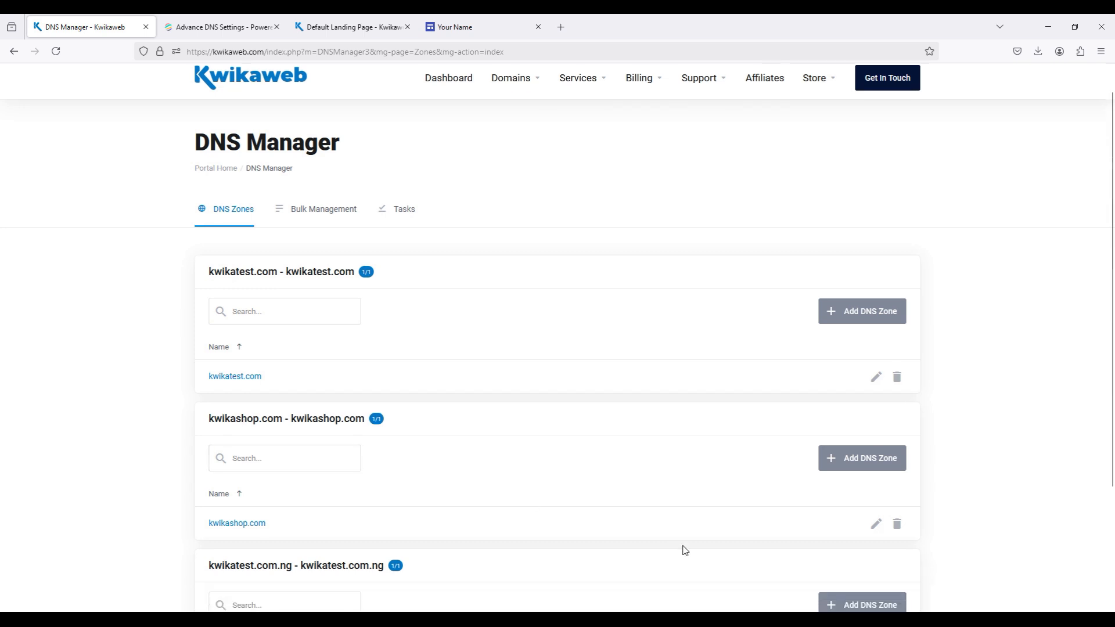
click(874, 528)
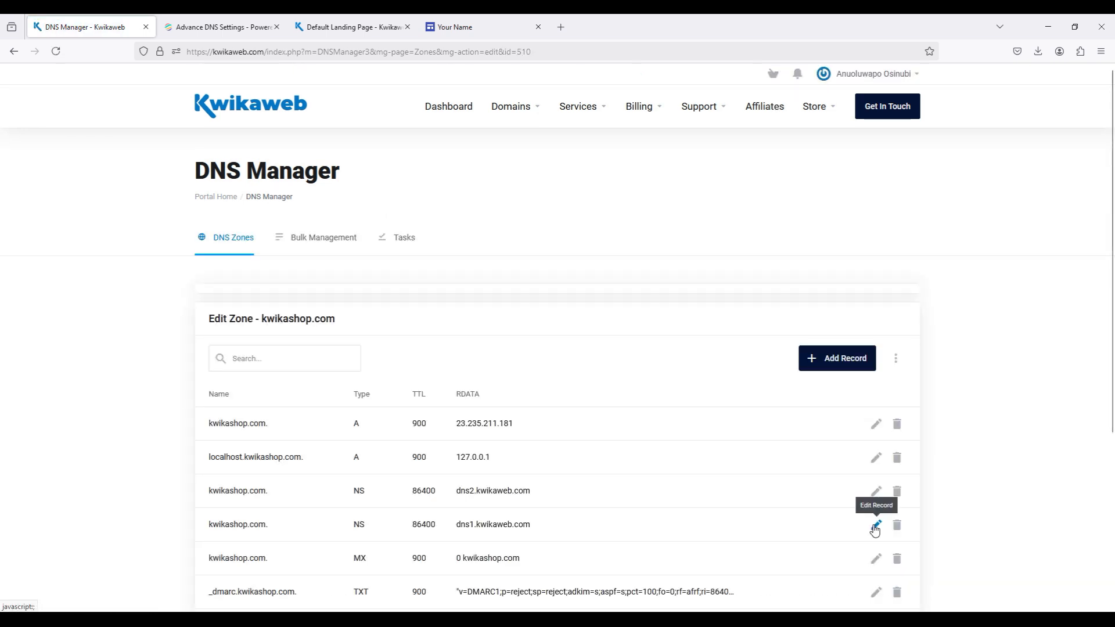
scroll(874, 530, down, 4)
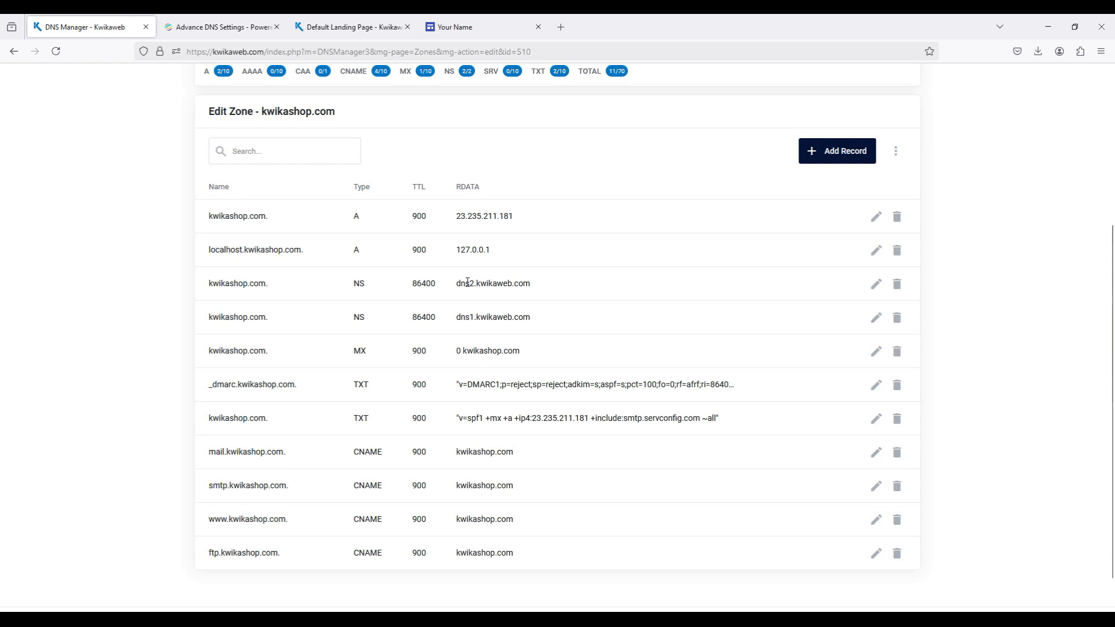
- Switch to the Portfolio site in Google Sites and publish it with the web address kwikashop
click(487, 30)
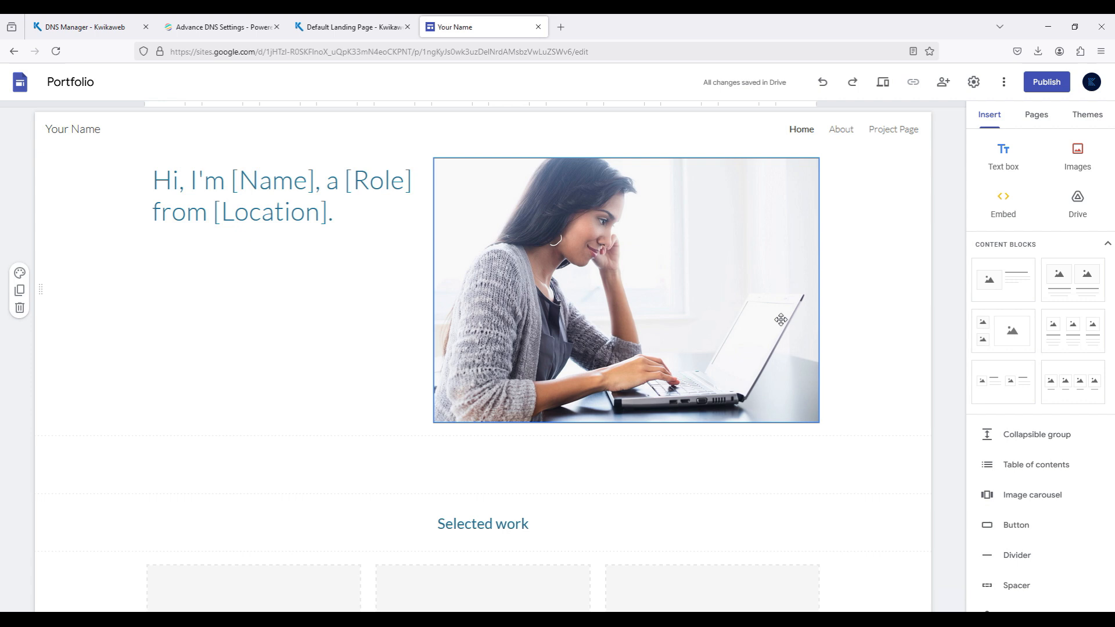
click(1050, 86)
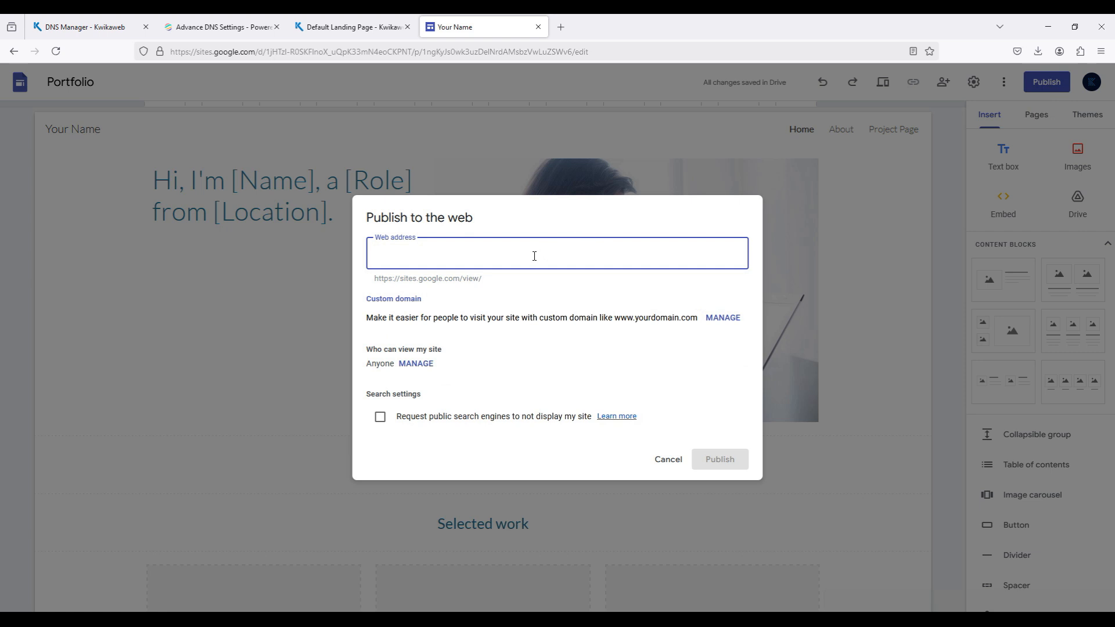
double_click(383, 279)
triple_click(383, 280)
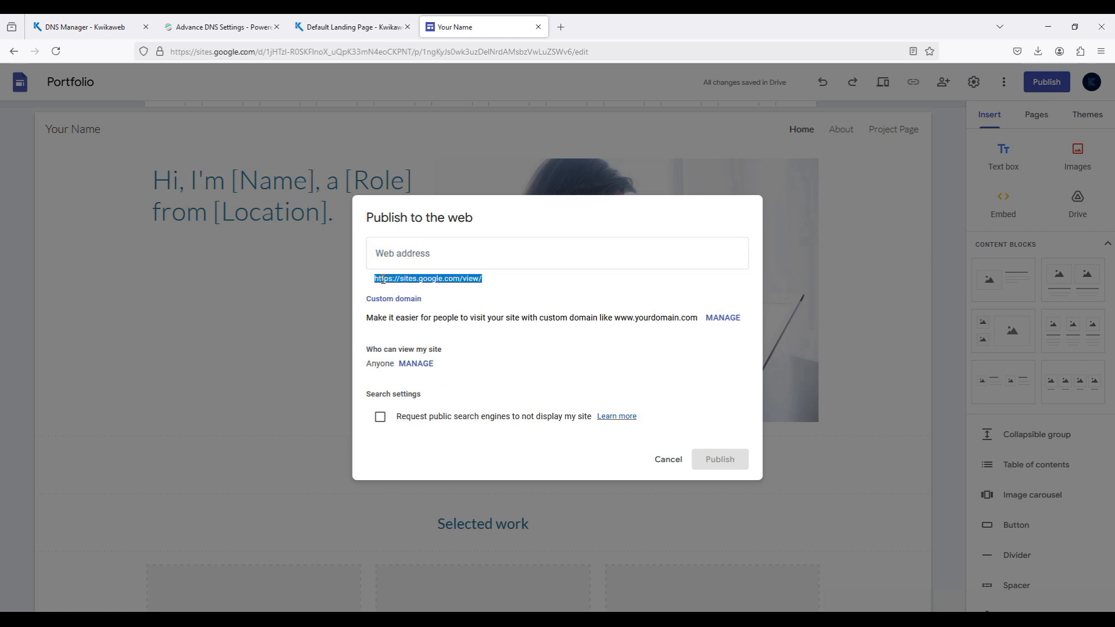
click(421, 246)
text(kwi)
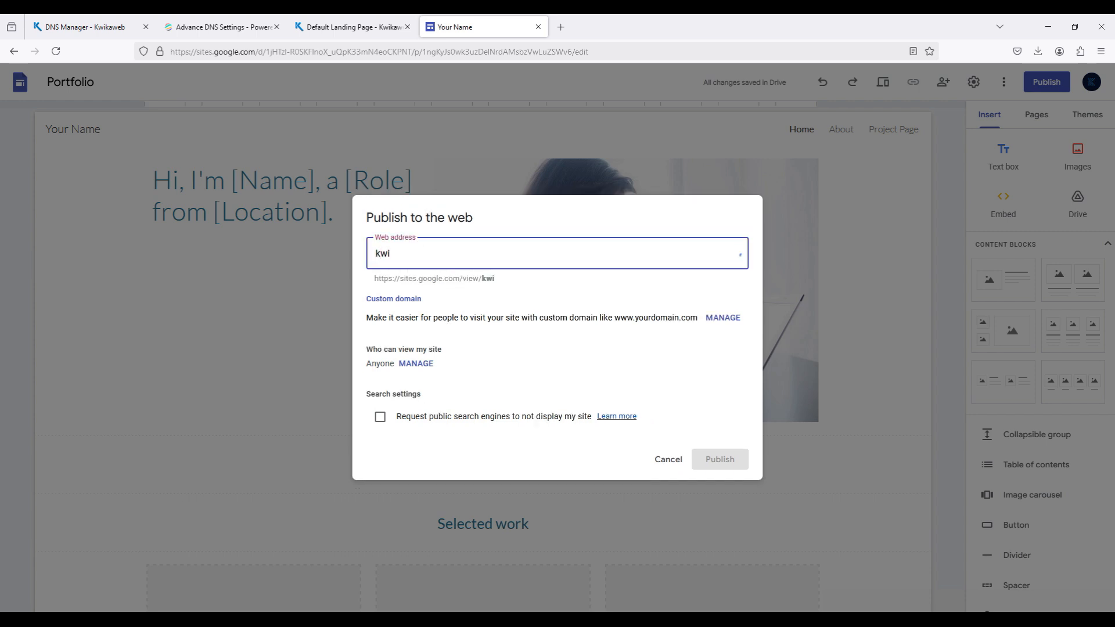
text(kashop)
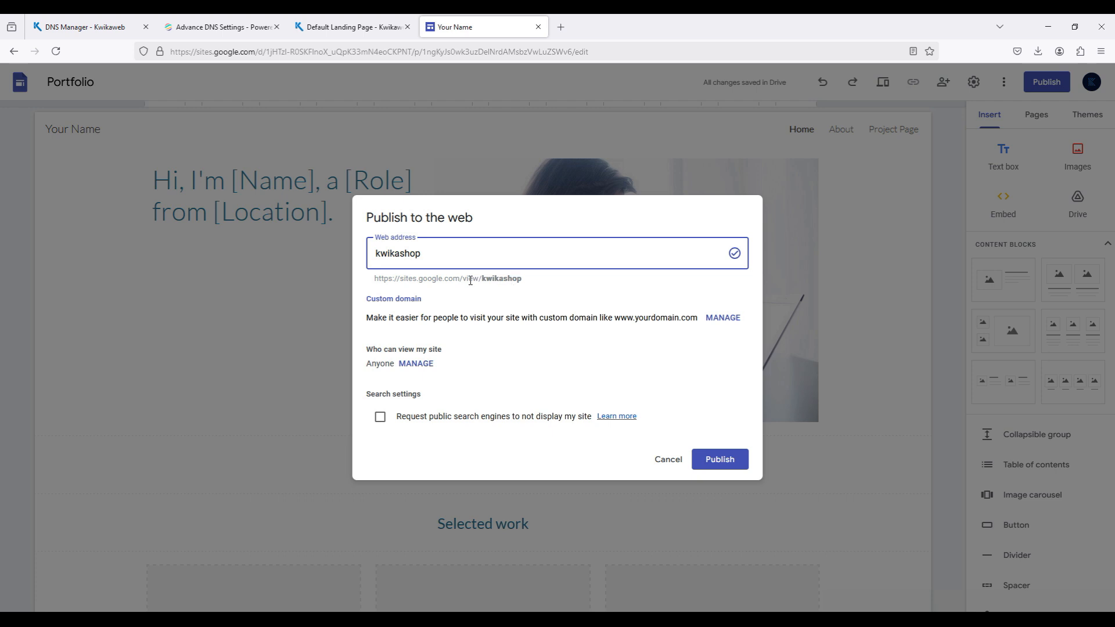
click(508, 275)
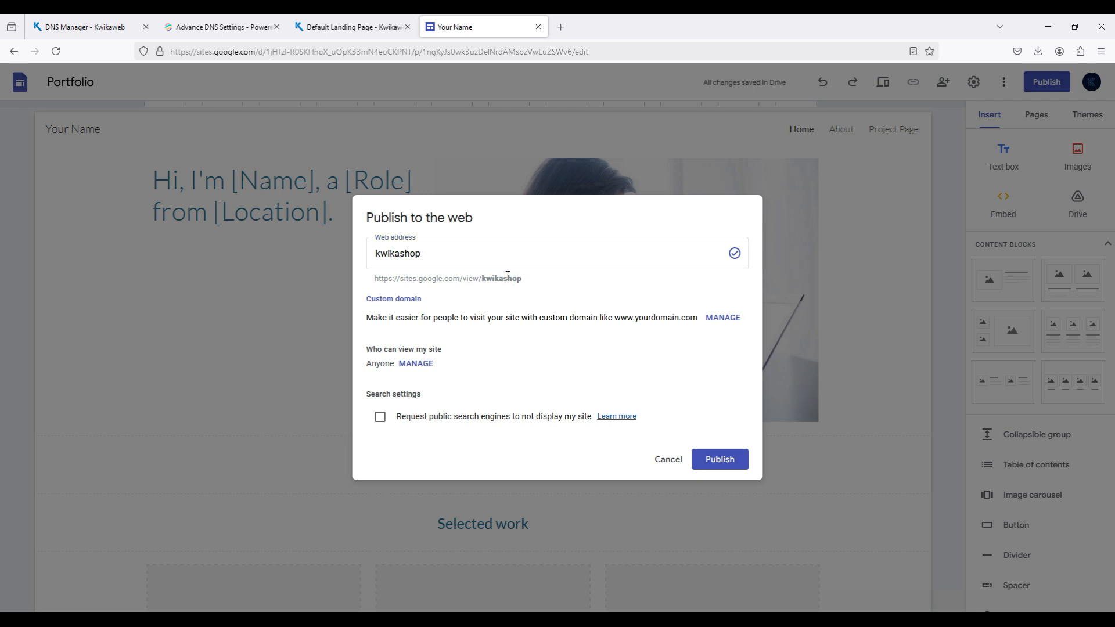
click(729, 462)
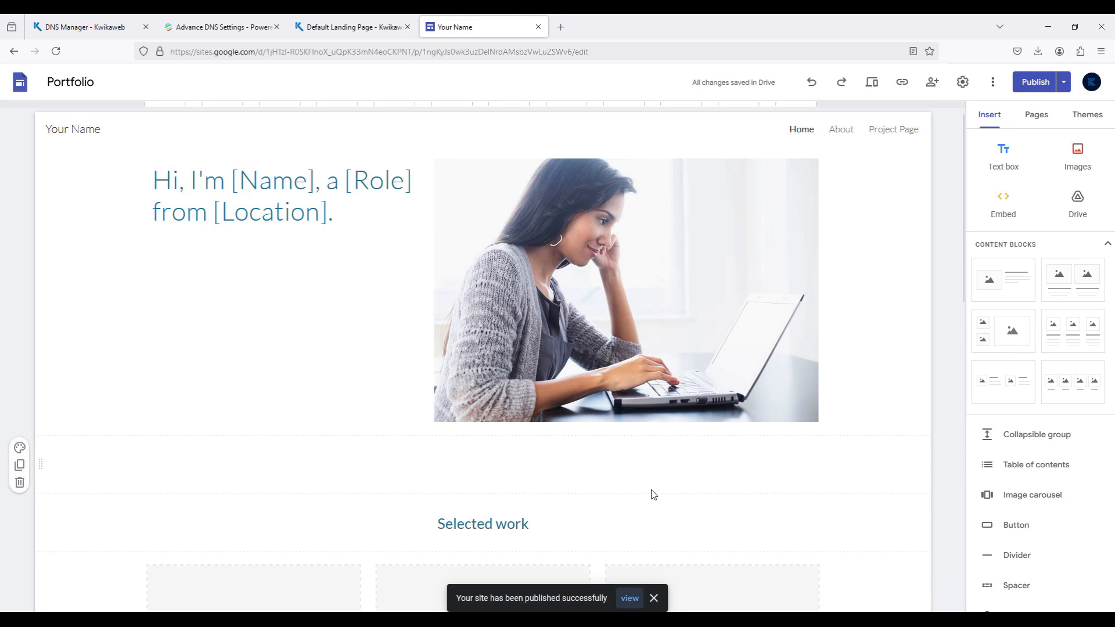
click(503, 598)
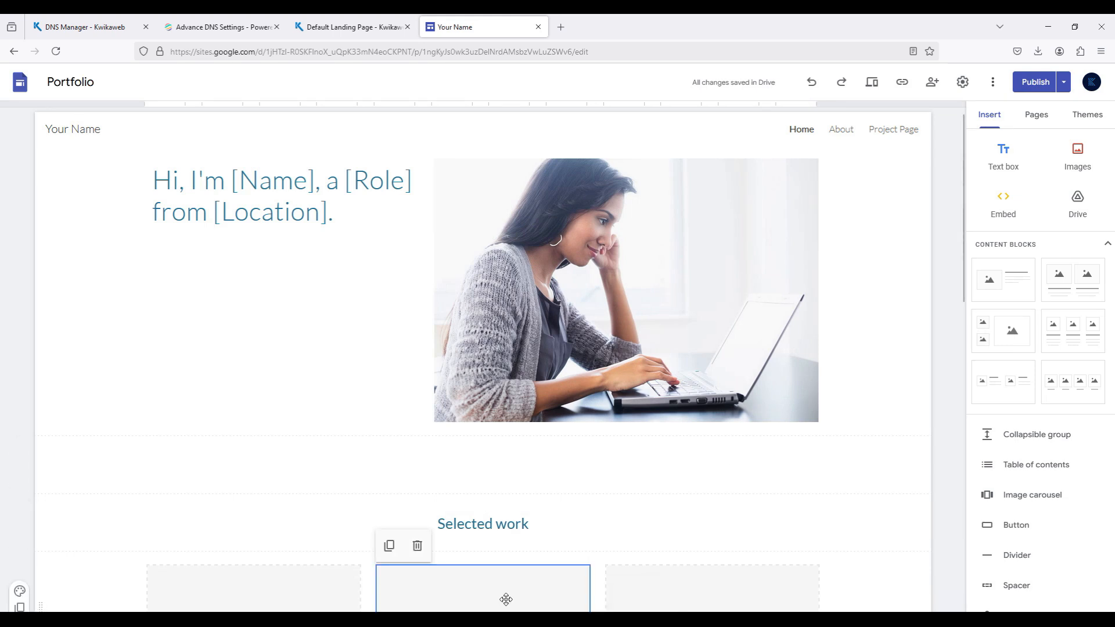
click(933, 259)
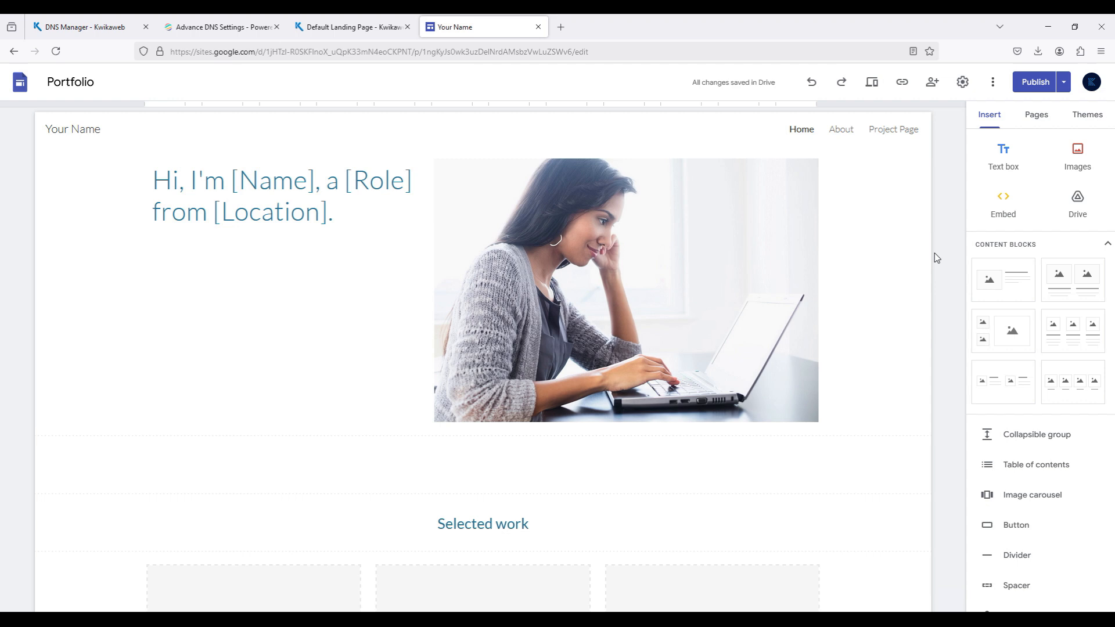
click(1064, 88)
click(1001, 104)
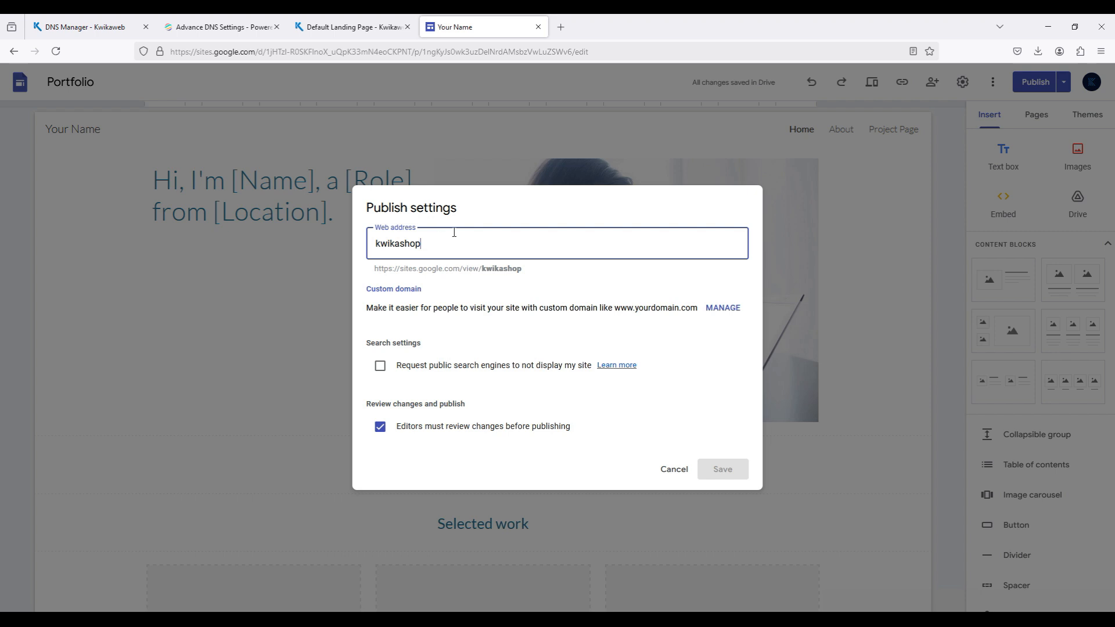
key(BackSpace)
key(BackSpace)
key(BackSpace)
key(BackSpace)
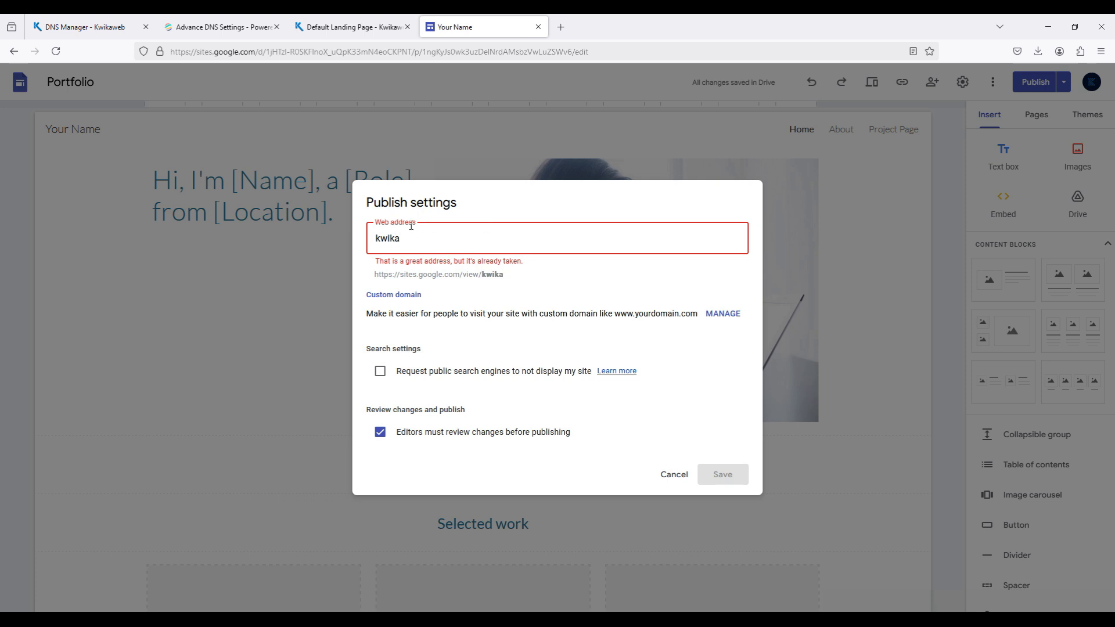
text(sh)
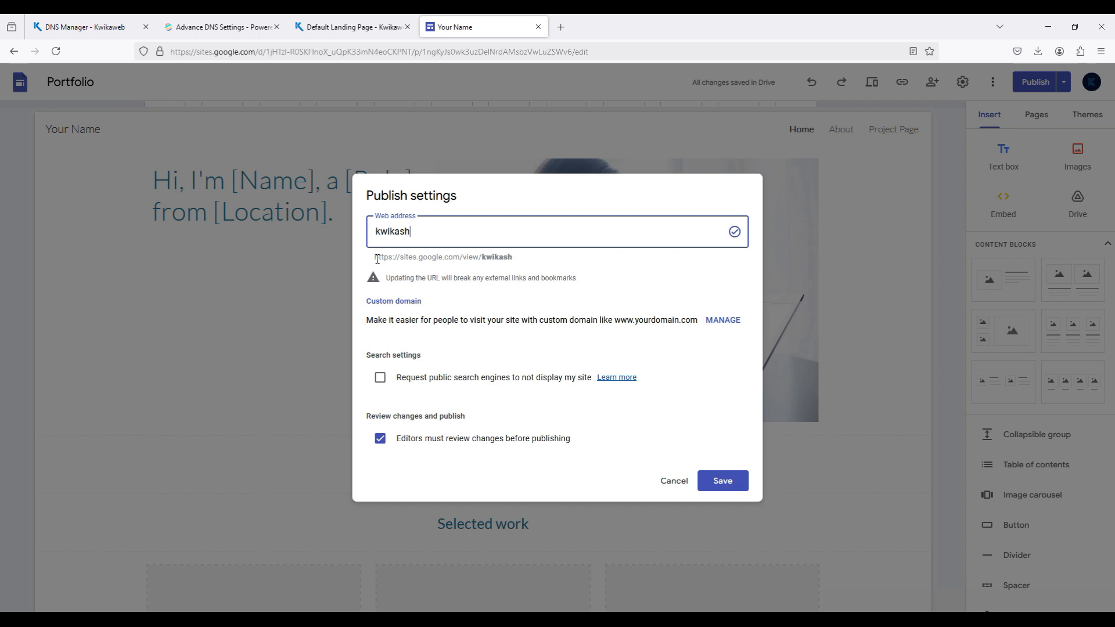
drag(377, 259, 514, 264)
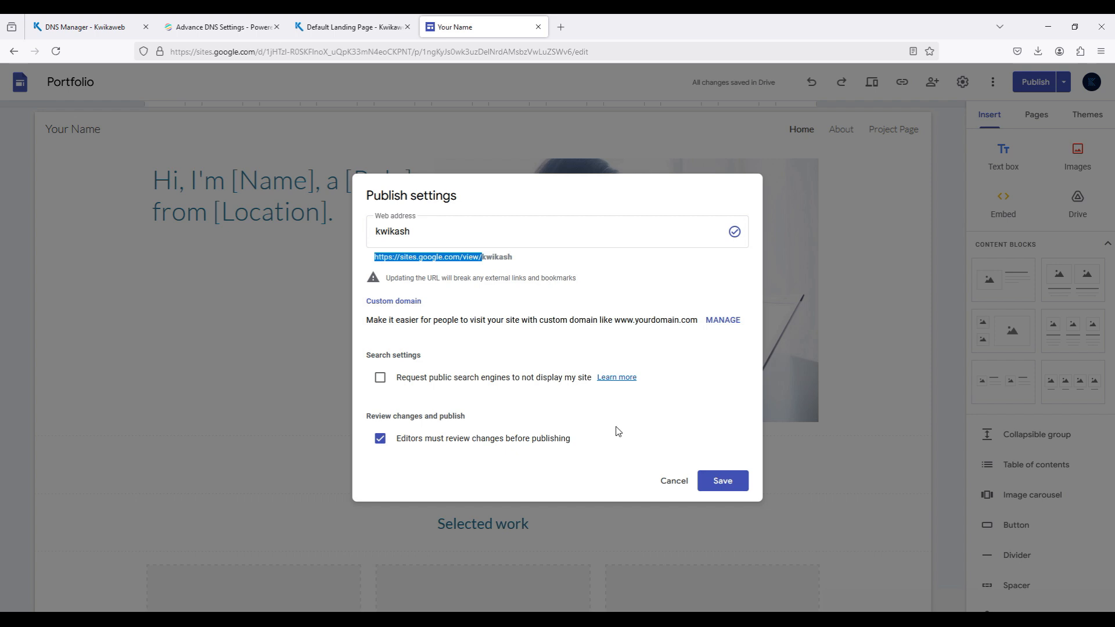
click(673, 480)
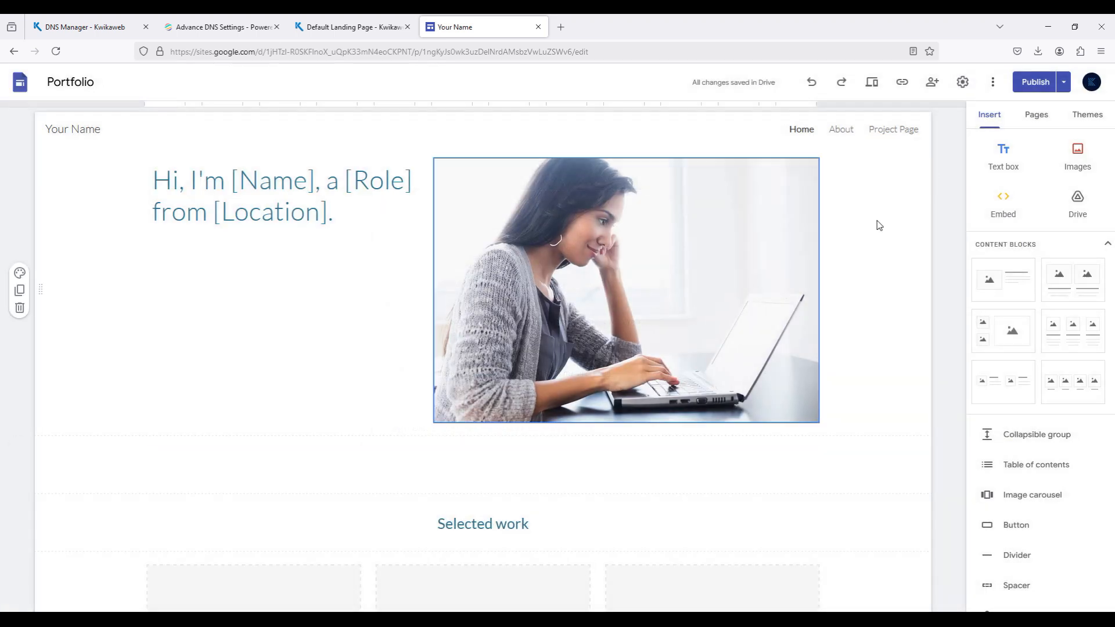
click(1063, 85)
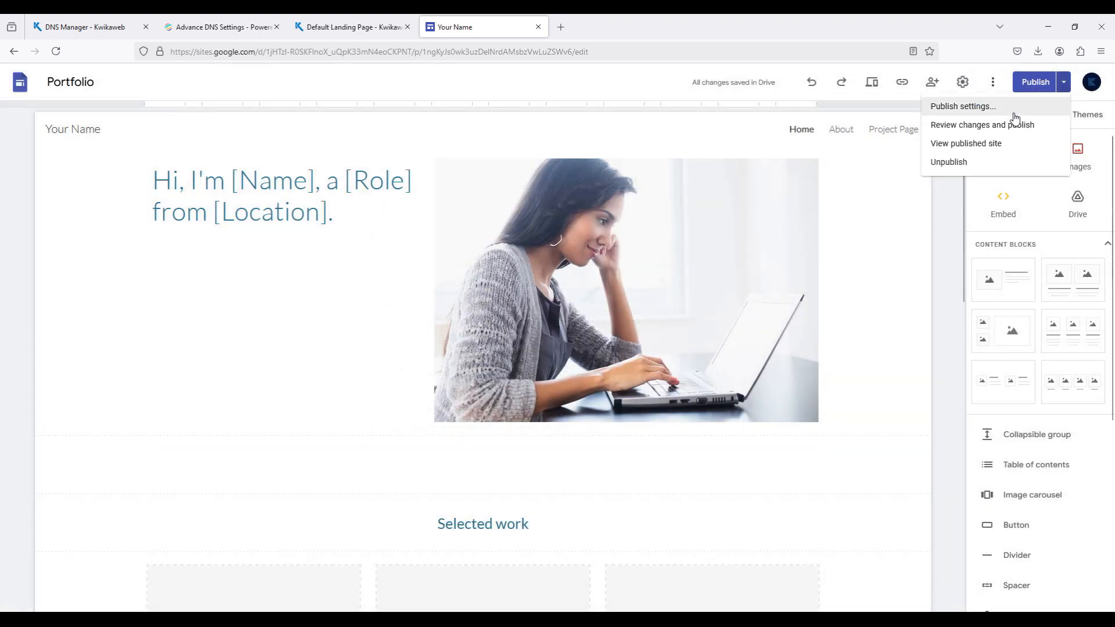
click(1011, 106)
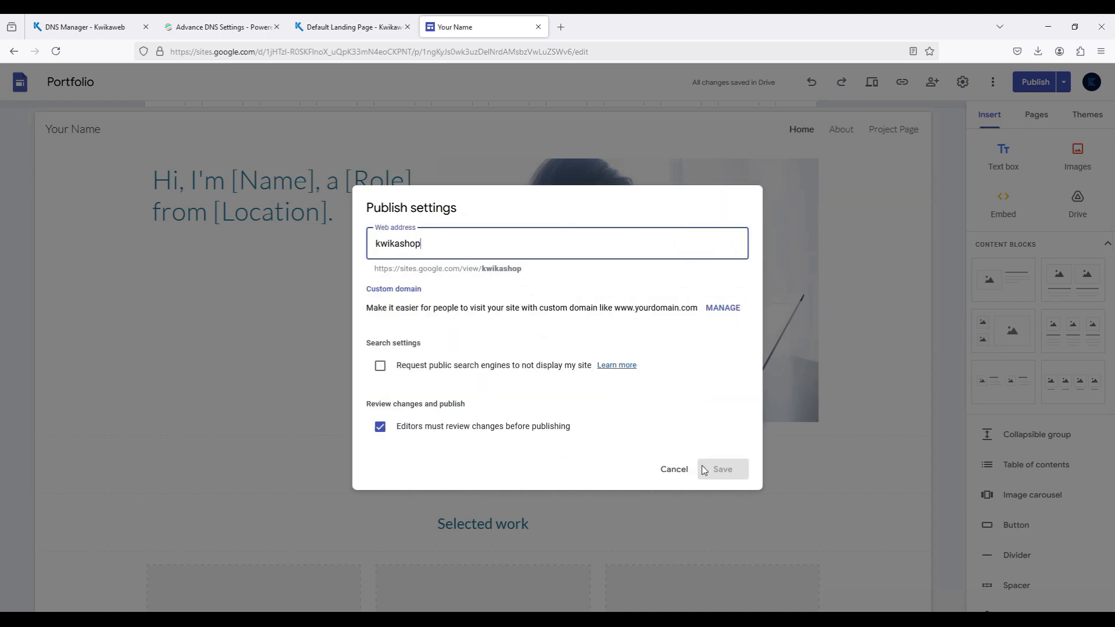
click(673, 470)
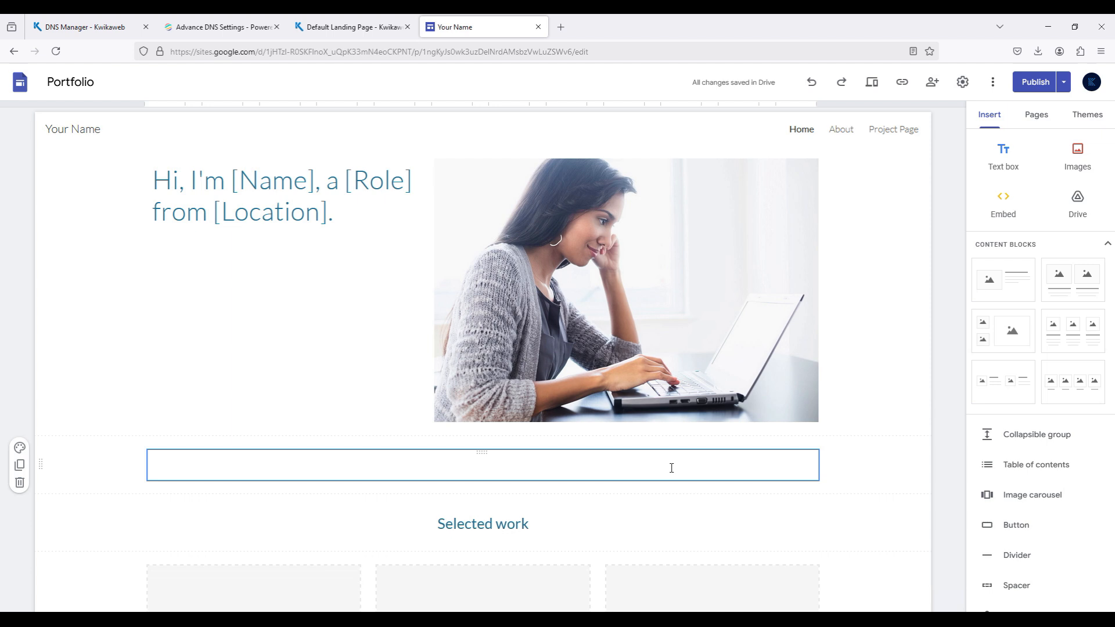
- Start the custom domain setup in the site's settings and enter the domain kwikashop.com with the www prefix
click(963, 82)
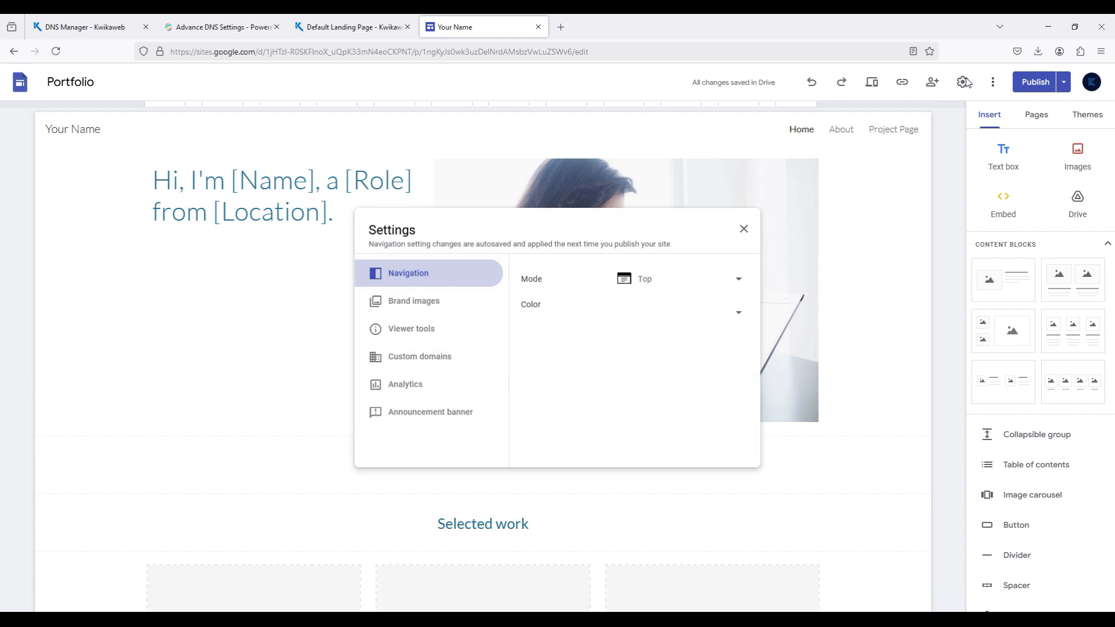
click(435, 358)
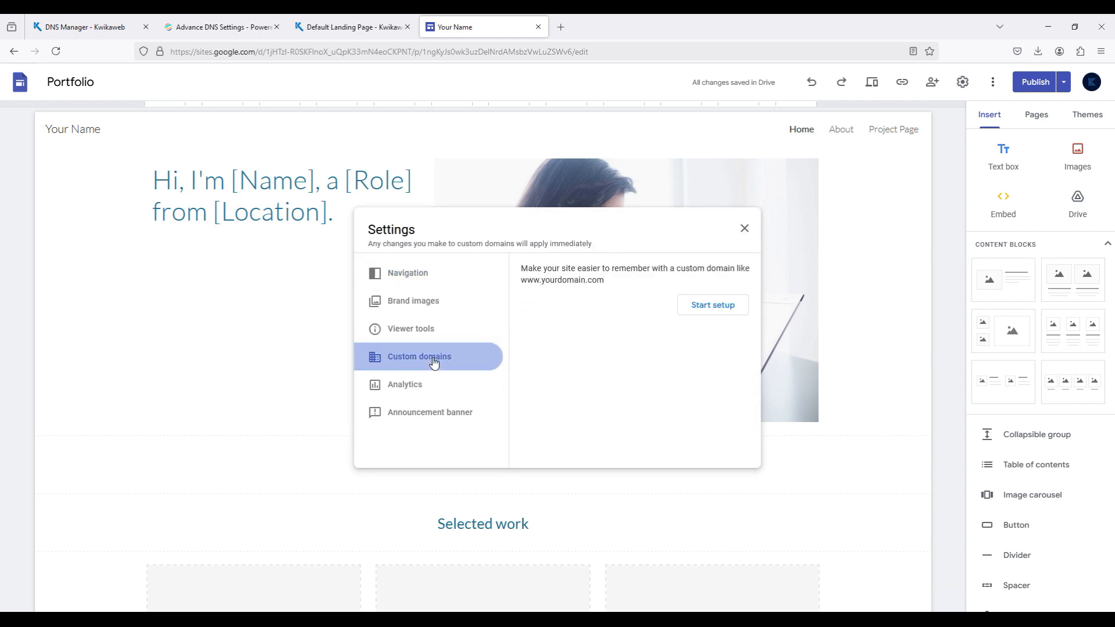
click(708, 313)
click(586, 305)
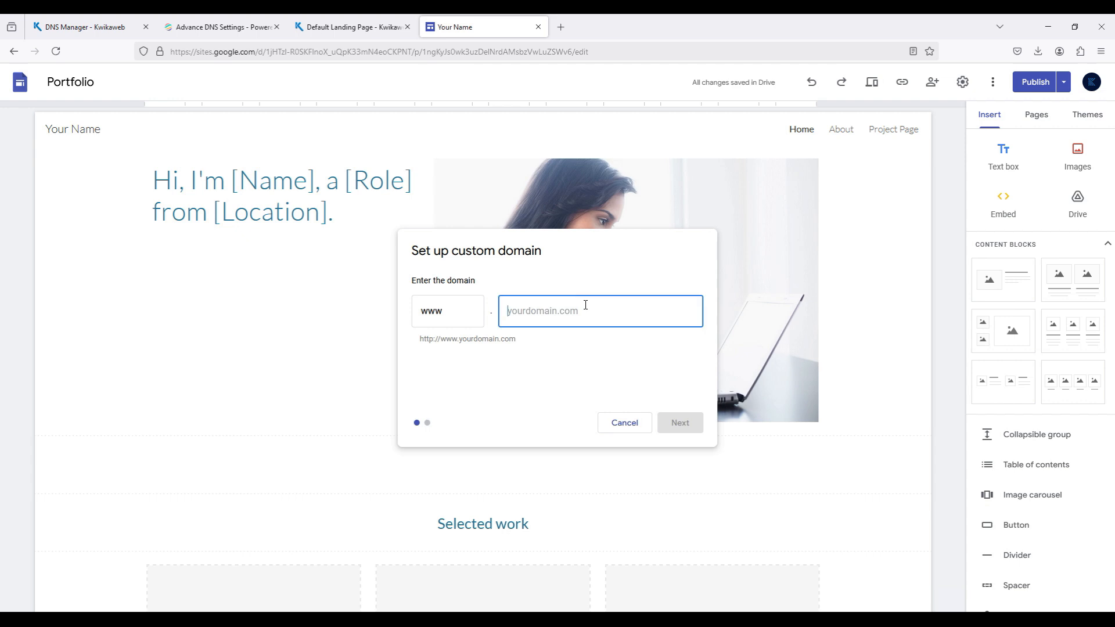
text(kwikashop.com)
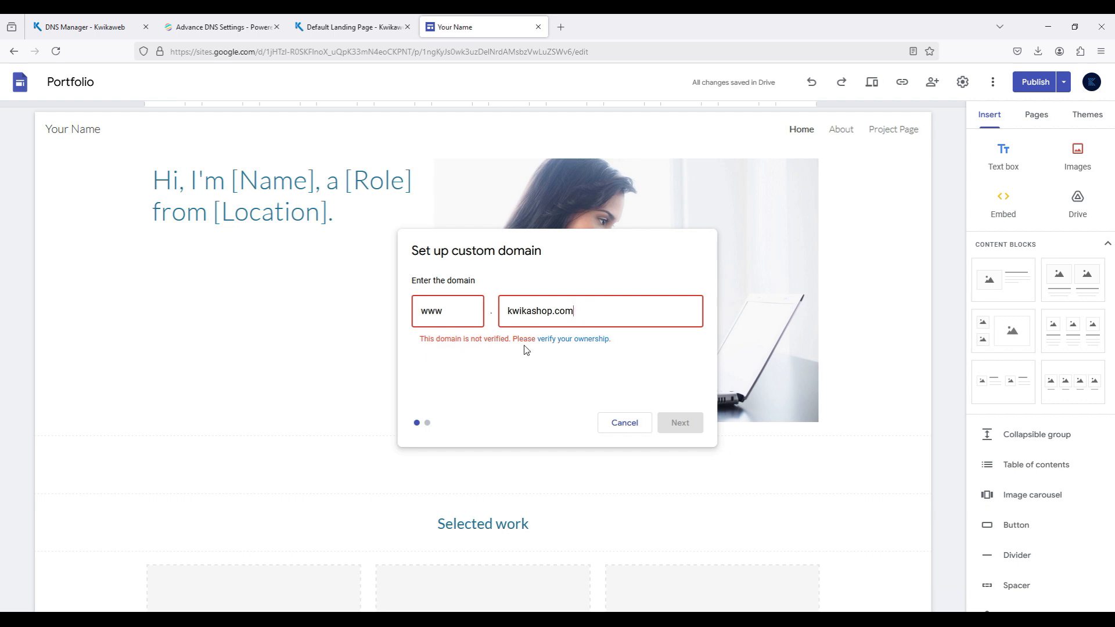
click(576, 344)
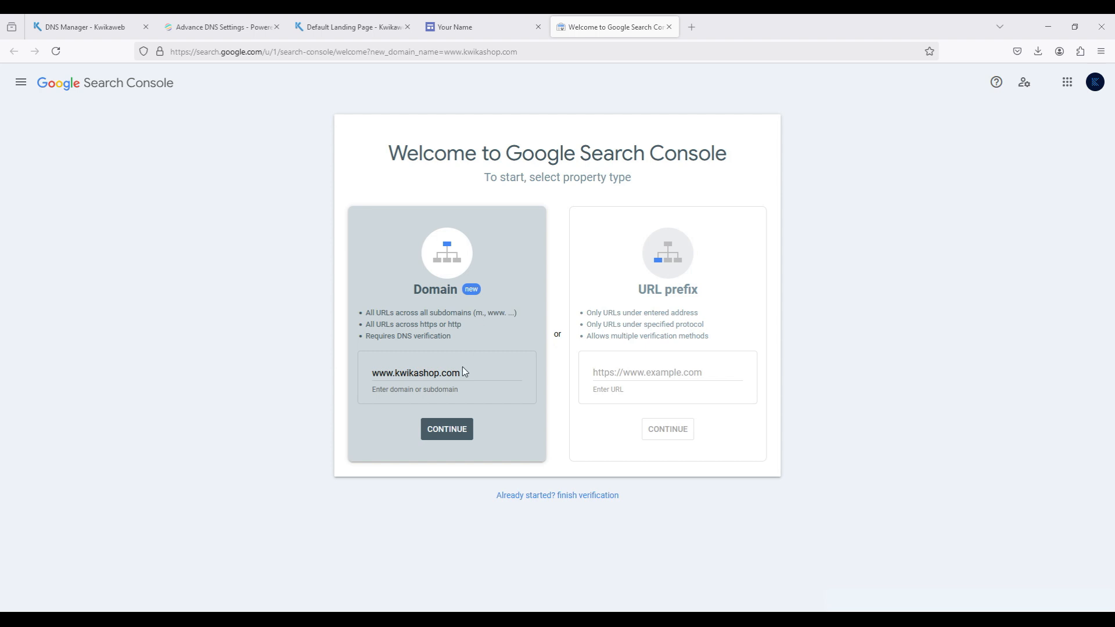
click(441, 434)
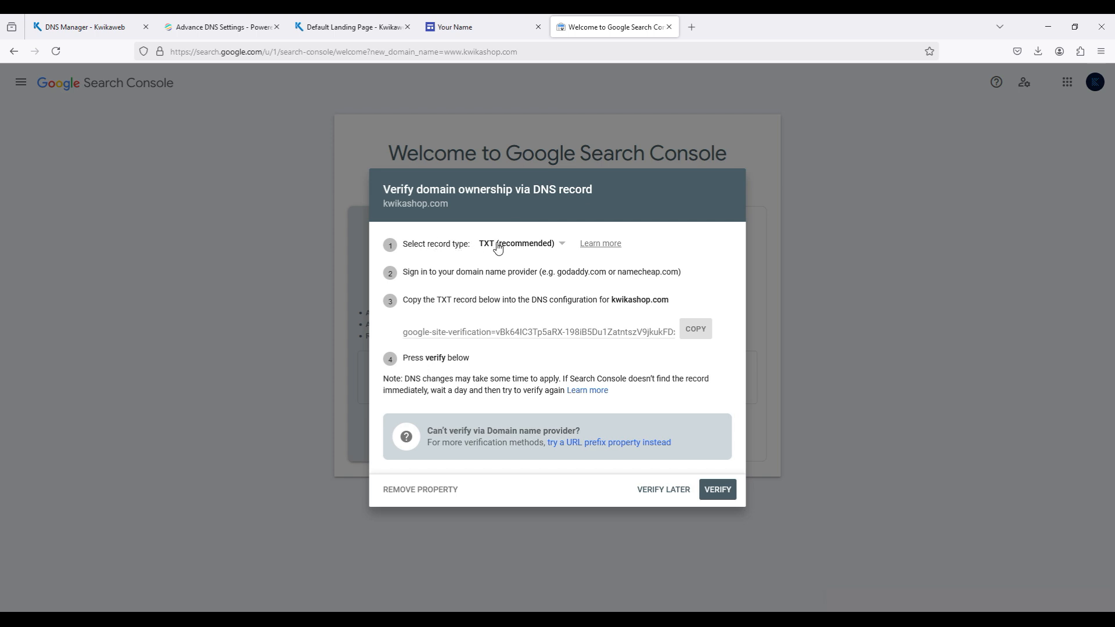
click(698, 332)
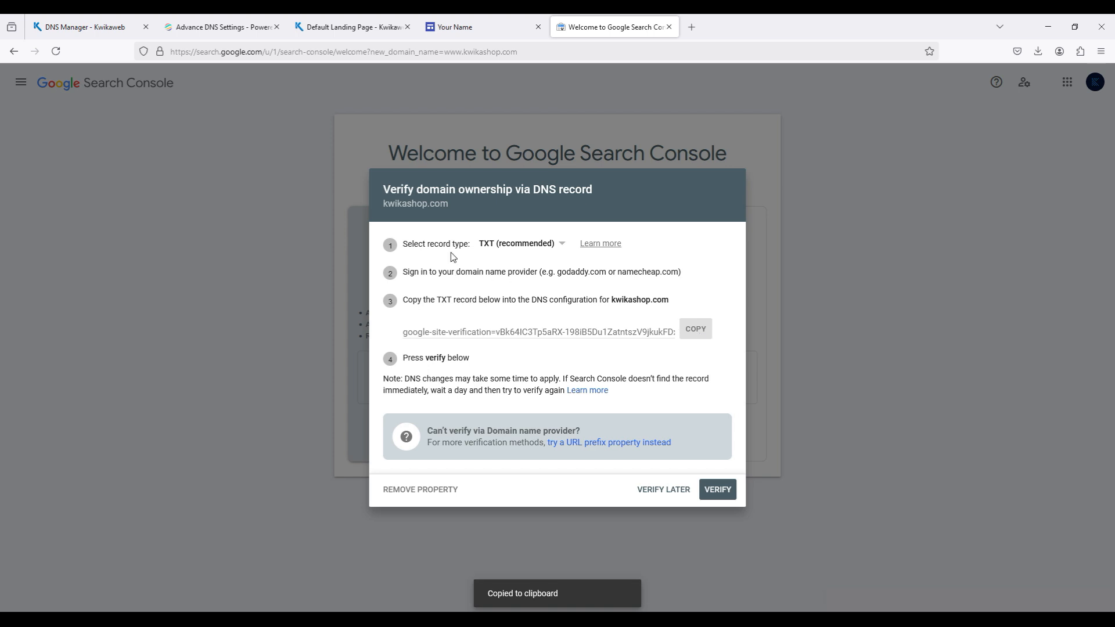
- Switch to the Kwikaweb DNS Manager and start a new TXT record named @ in the kwikashop.com zone
click(68, 28)
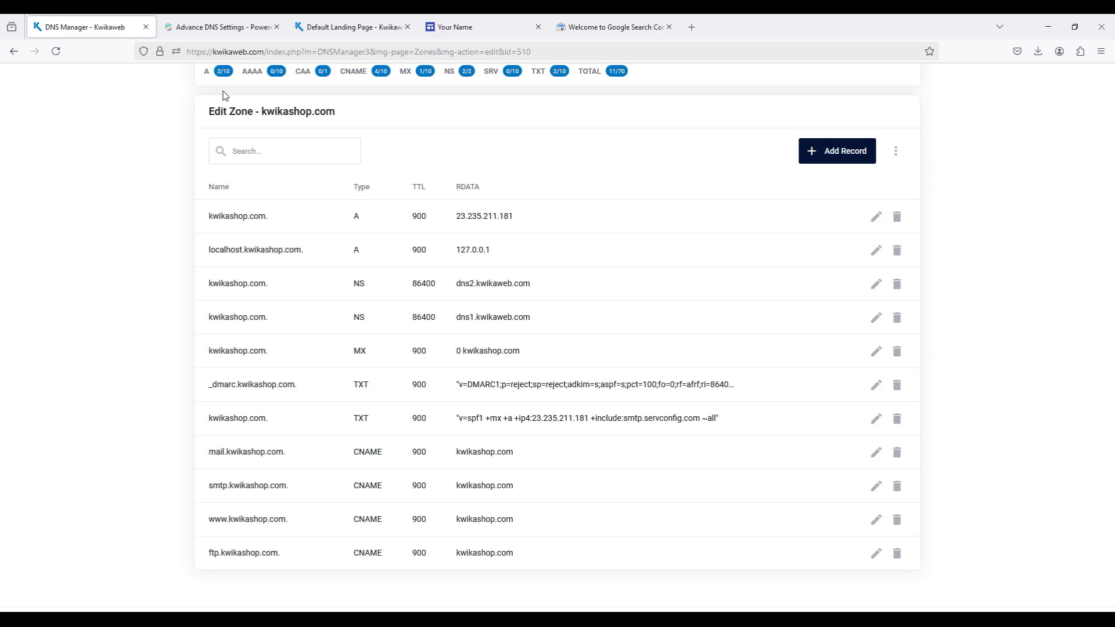
click(830, 153)
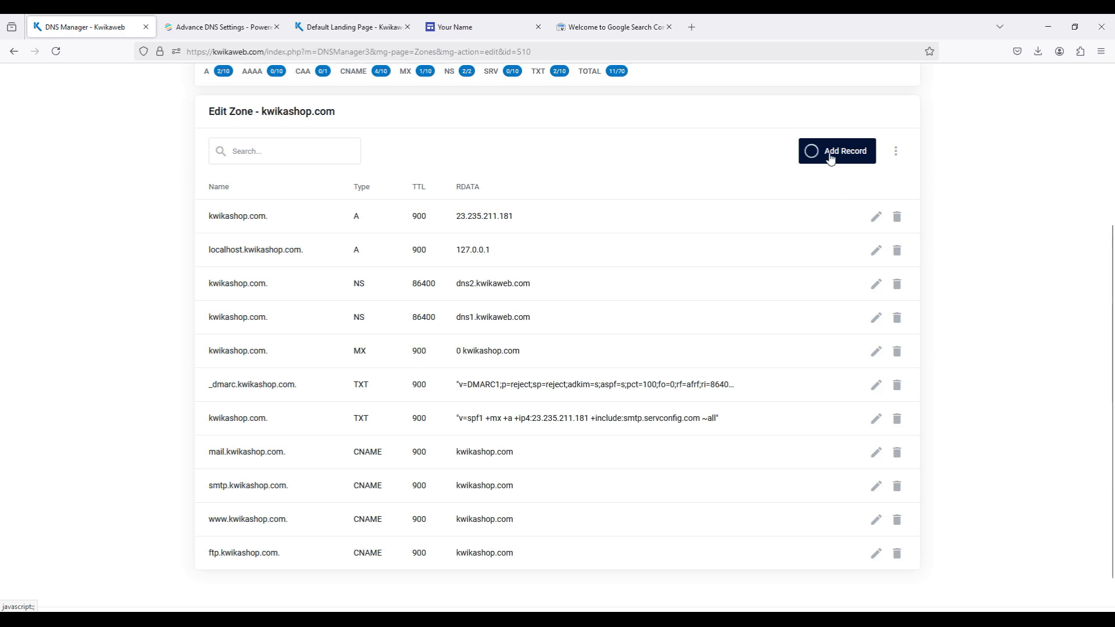
click(475, 290)
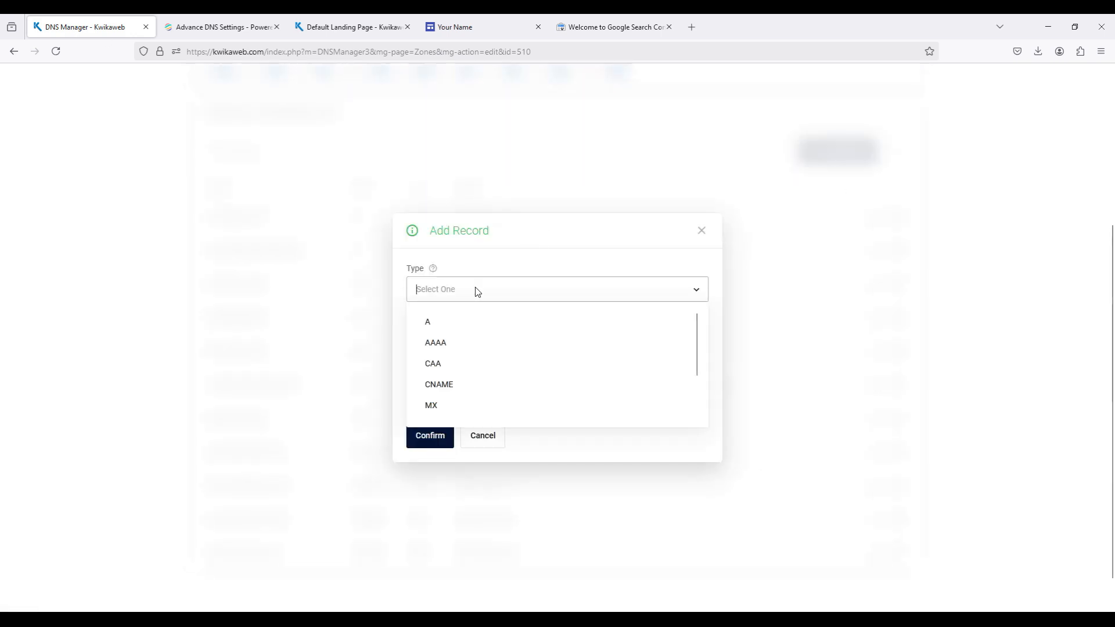
scroll(453, 386, down, 2)
click(432, 403)
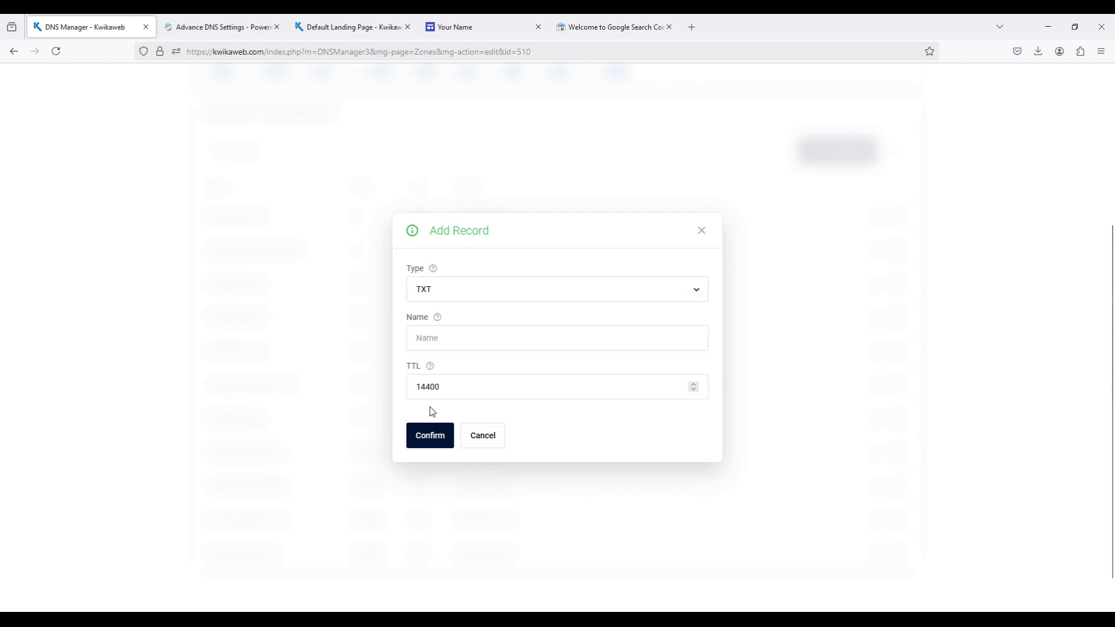
click(450, 313)
click(585, 36)
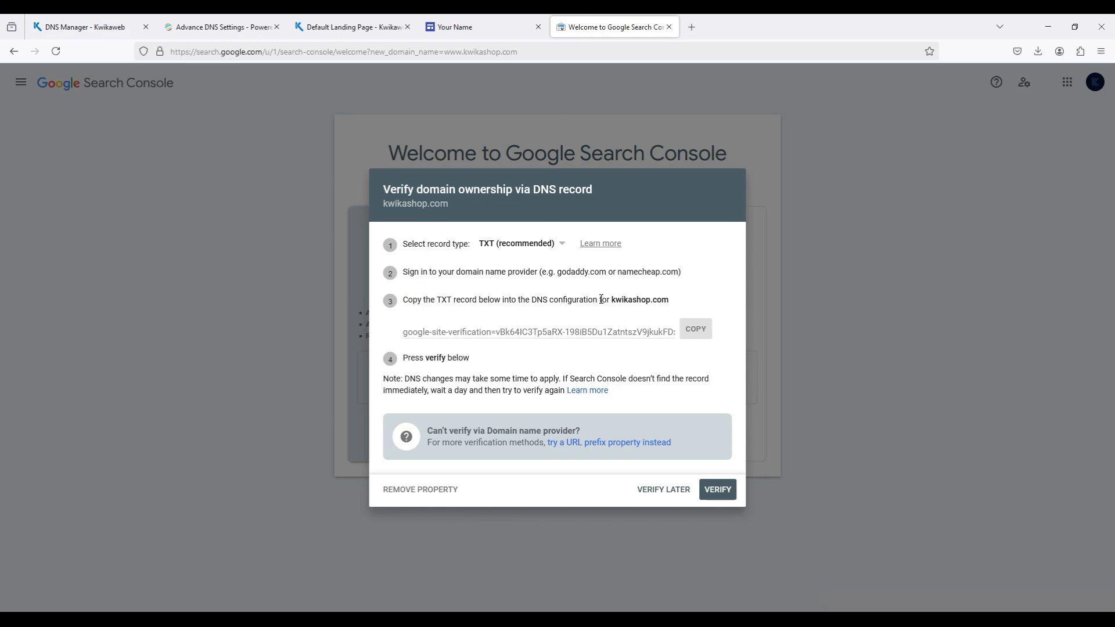
click(71, 28)
click(458, 311)
text(@)
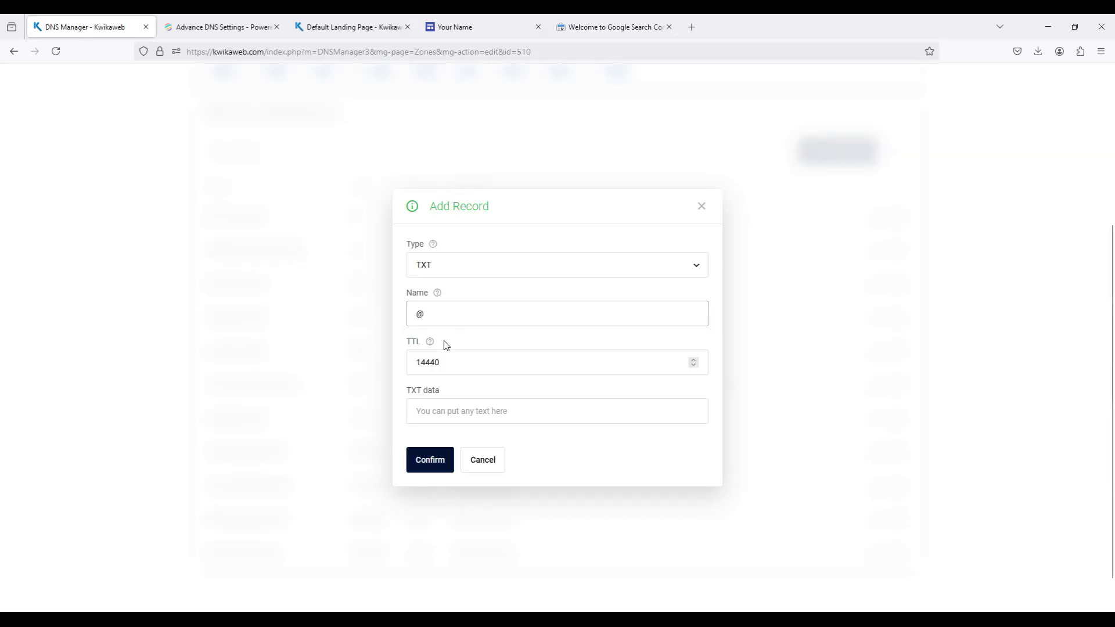
- Set the TXT record's TTL to 900, paste the copied Google site-verification token as its TXT data, and save the record
double_click(429, 353)
text(900)
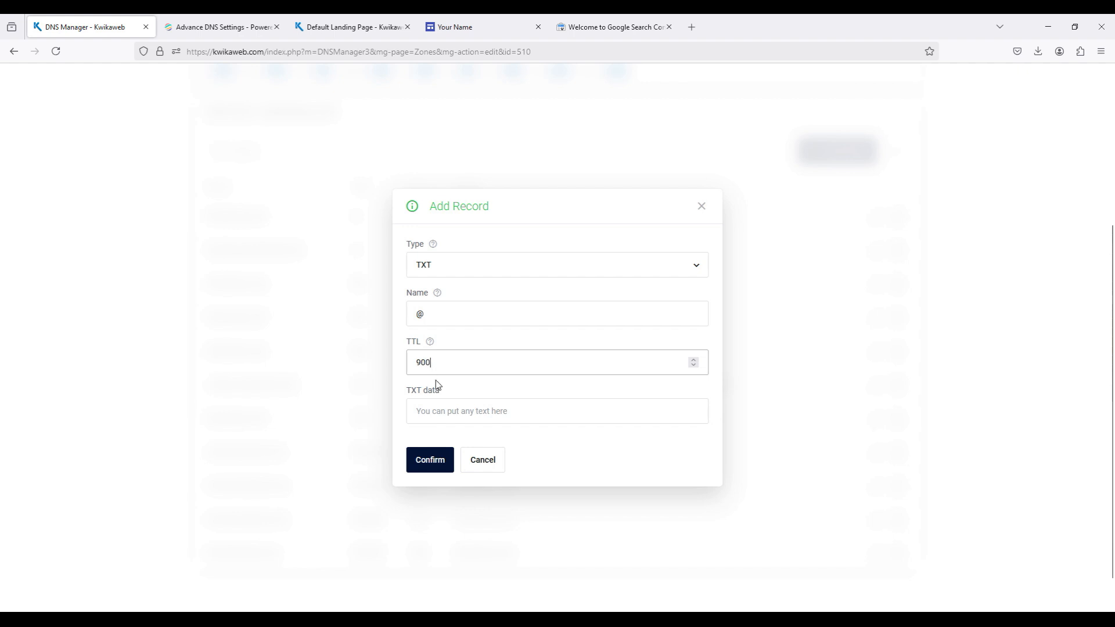
click(433, 414)
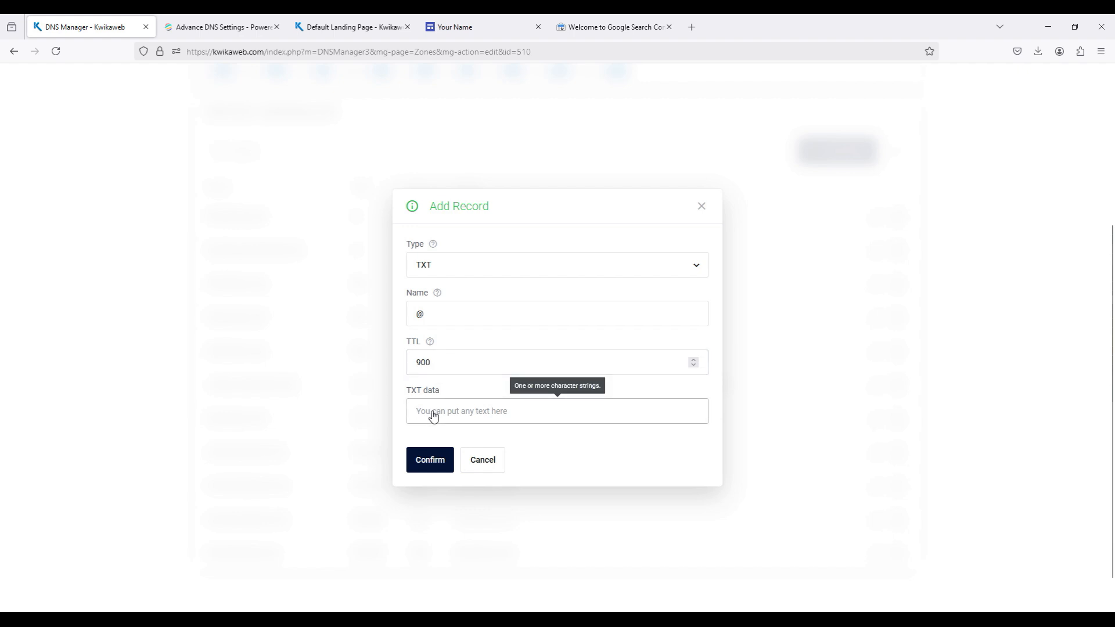
key(ctrl+v)
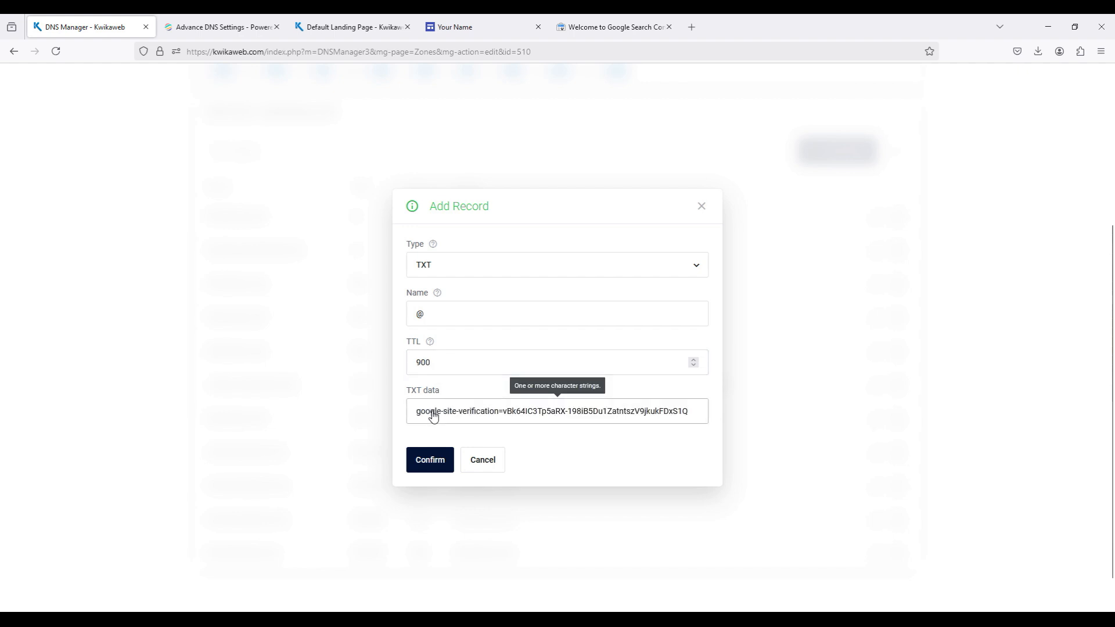
click(426, 461)
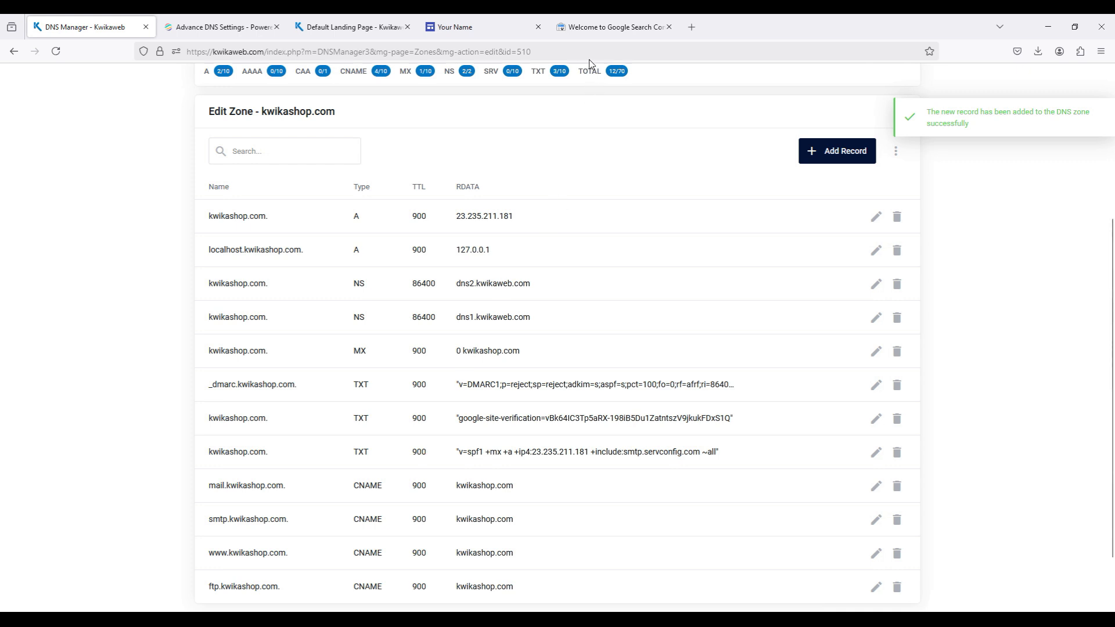
- Return to Google Search Console, change the verification record type to CNAME, and copy the CNAME label/host
click(592, 32)
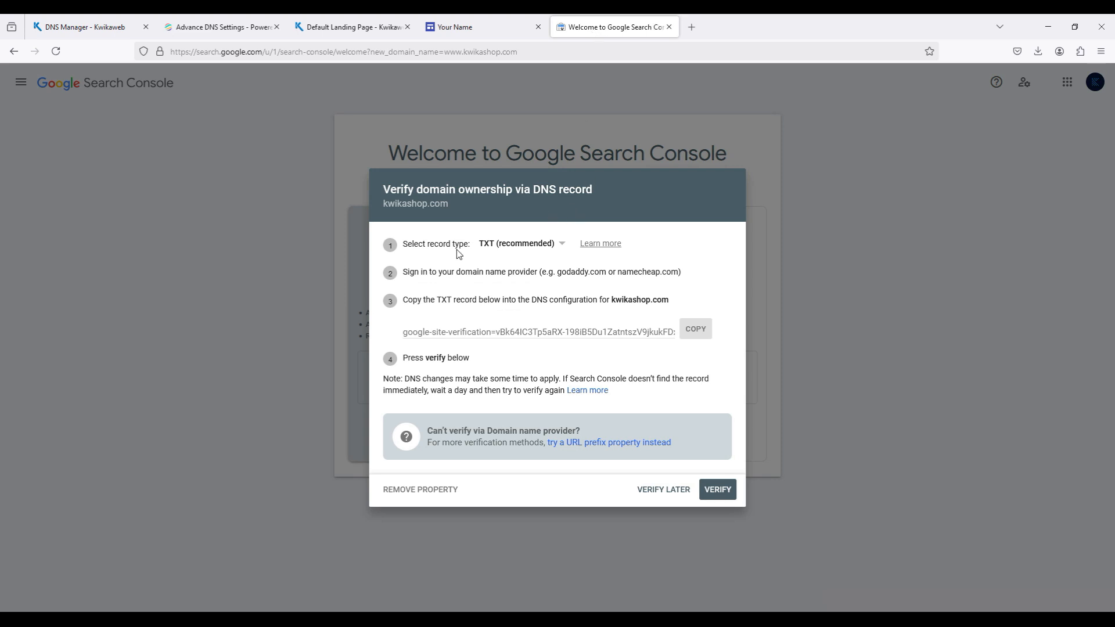
click(512, 249)
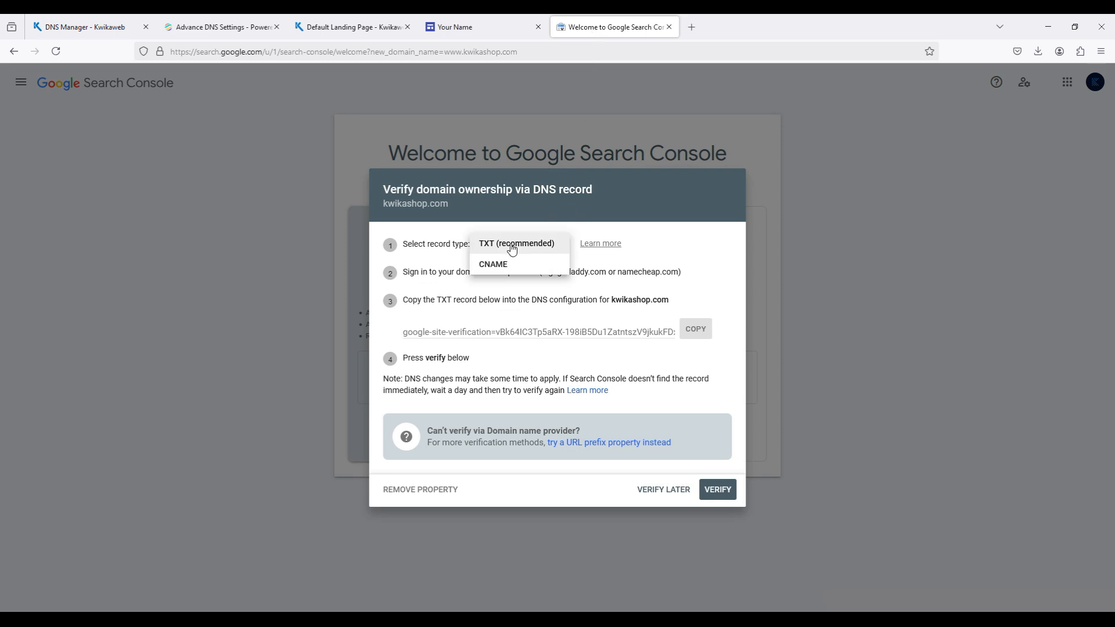
click(497, 265)
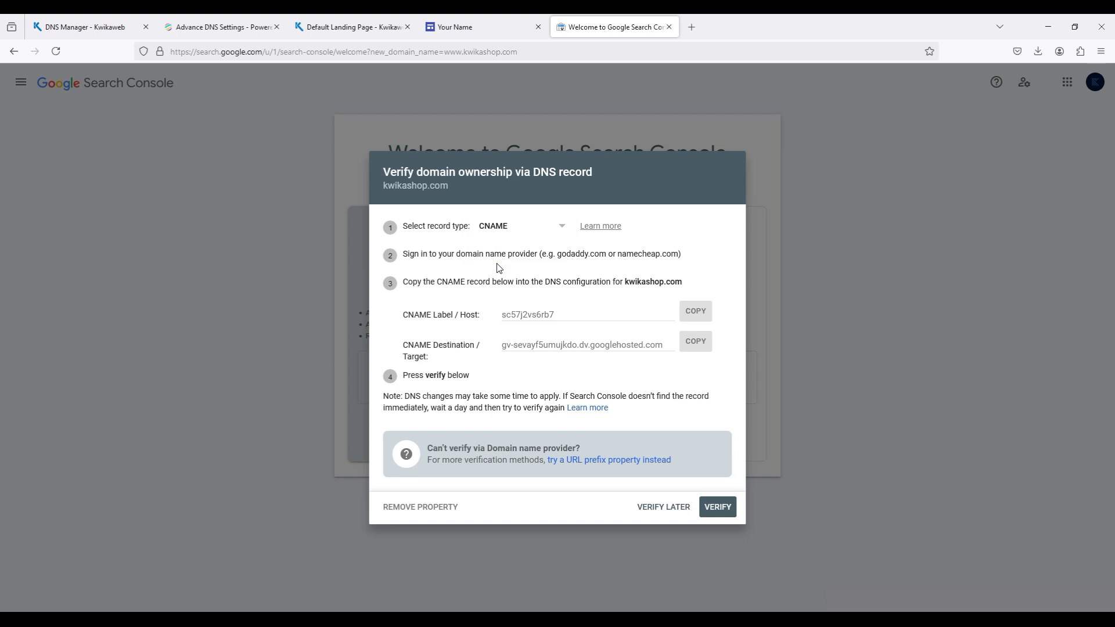
click(501, 233)
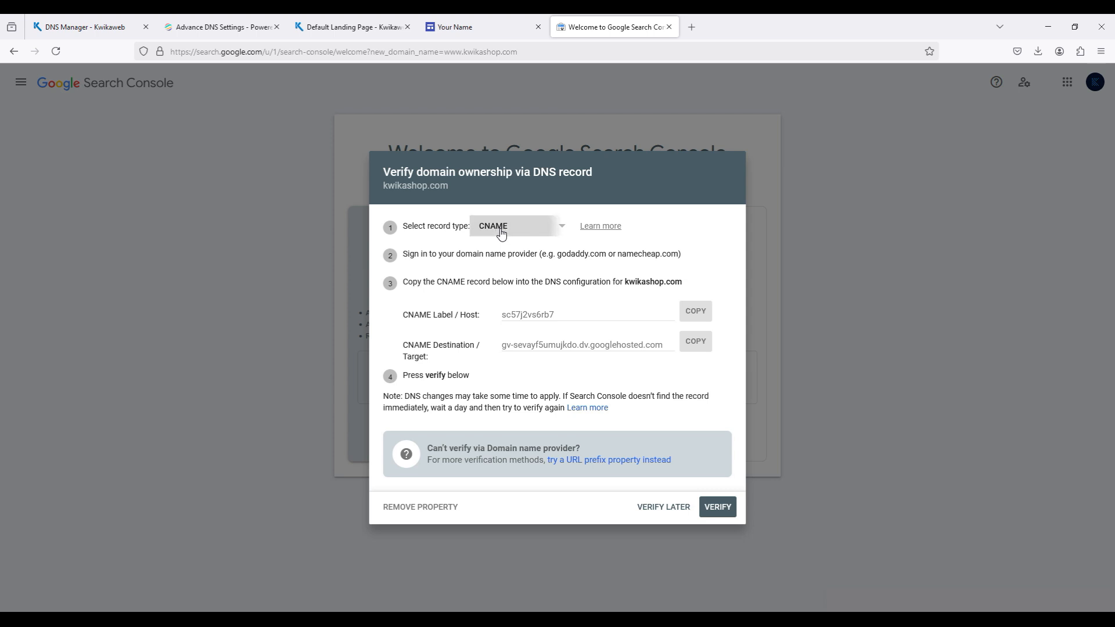
click(510, 227)
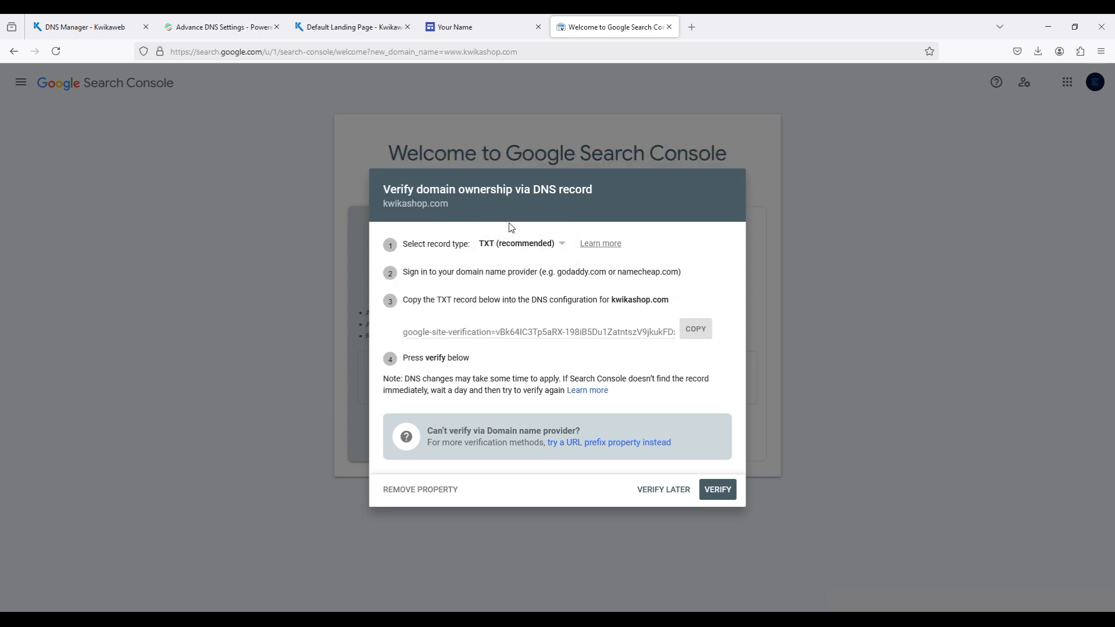
click(492, 247)
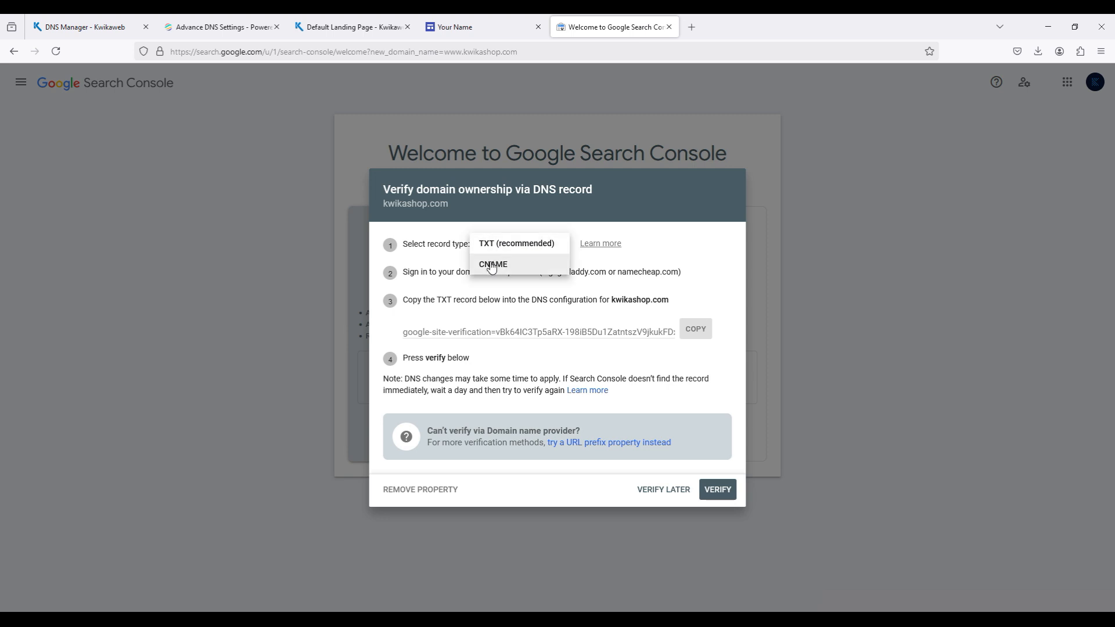
click(491, 266)
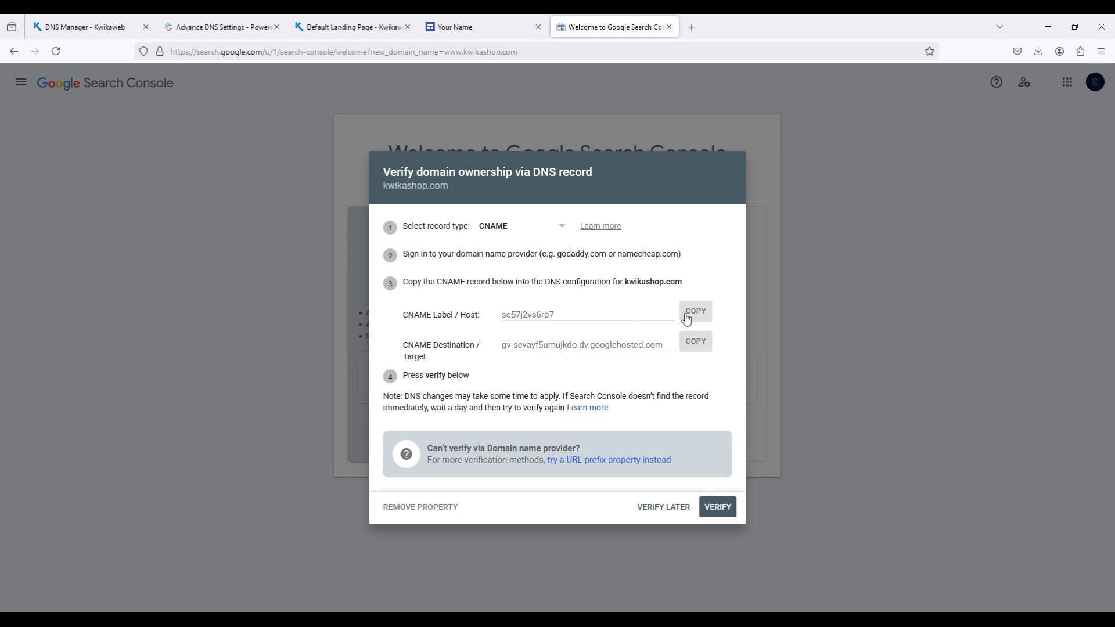
click(697, 316)
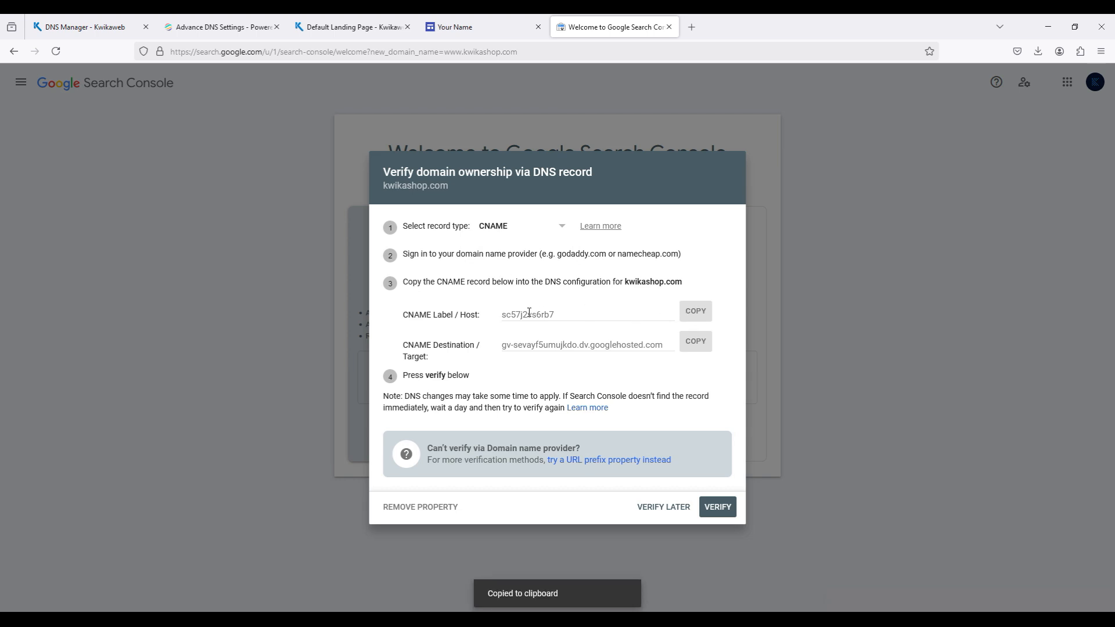
- Start a CNAME record in the kwikashop.com zone of the Kwikaweb DNS Manager, with the copied verification host as name and TTL 900
click(77, 30)
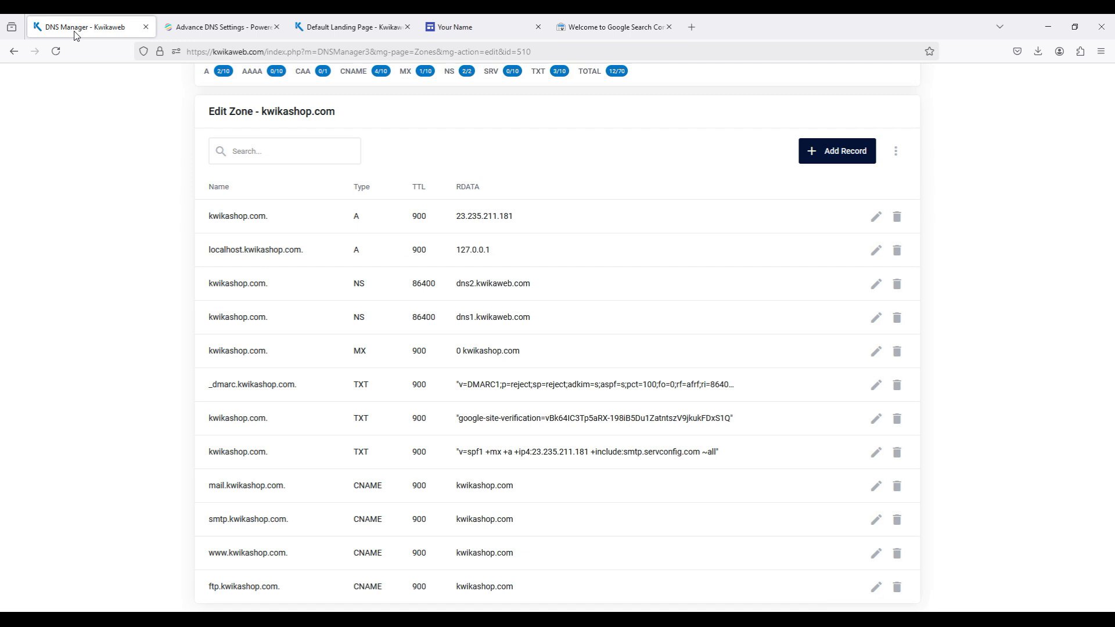
click(816, 153)
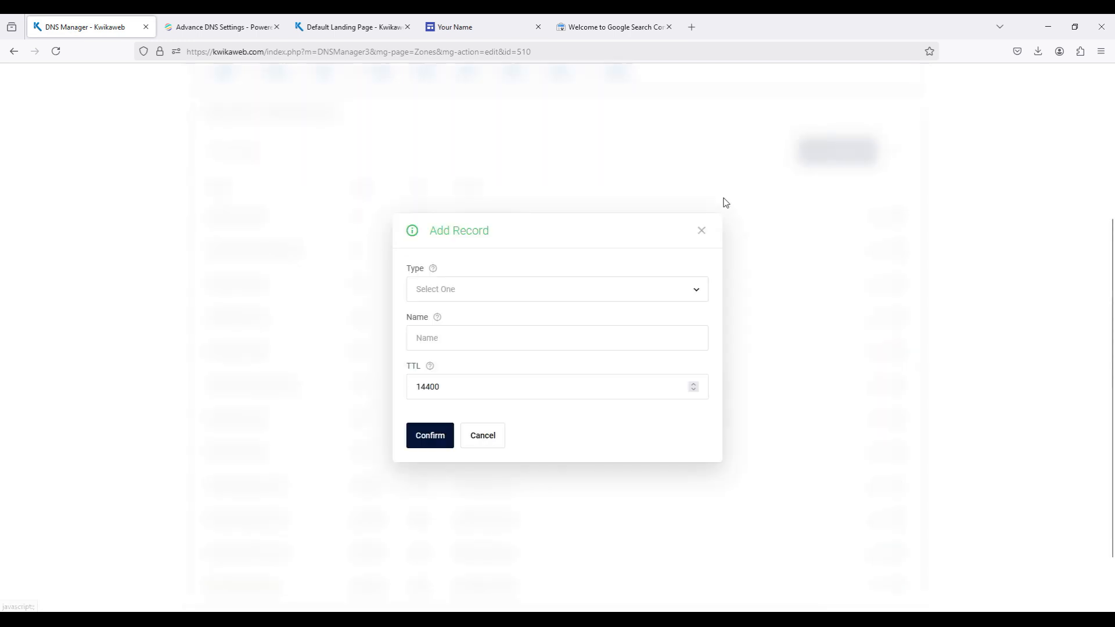
click(519, 294)
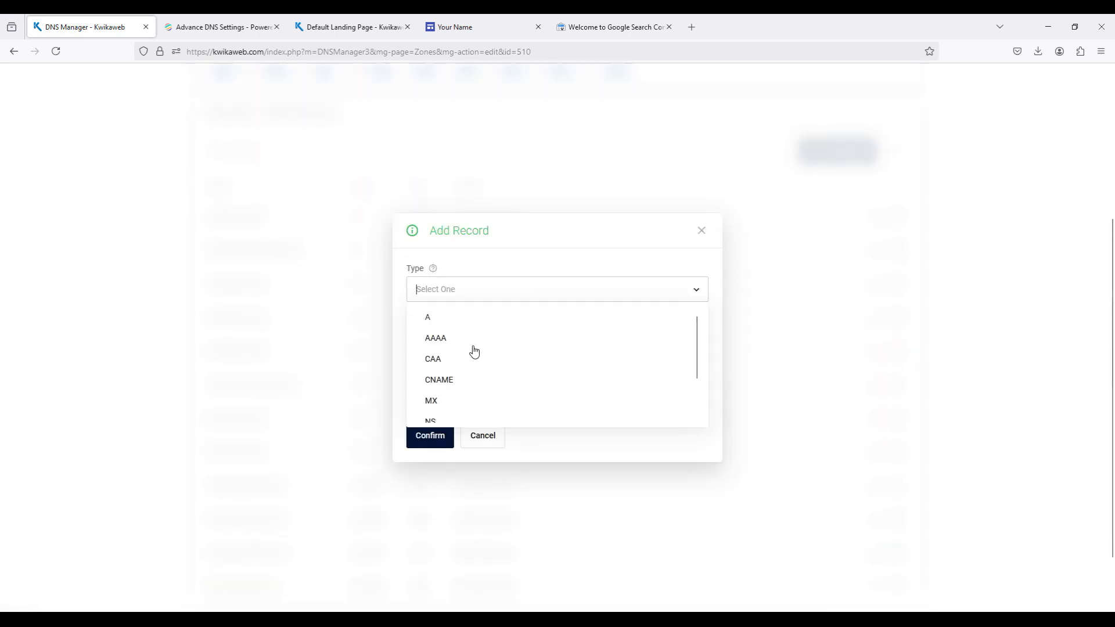
click(452, 380)
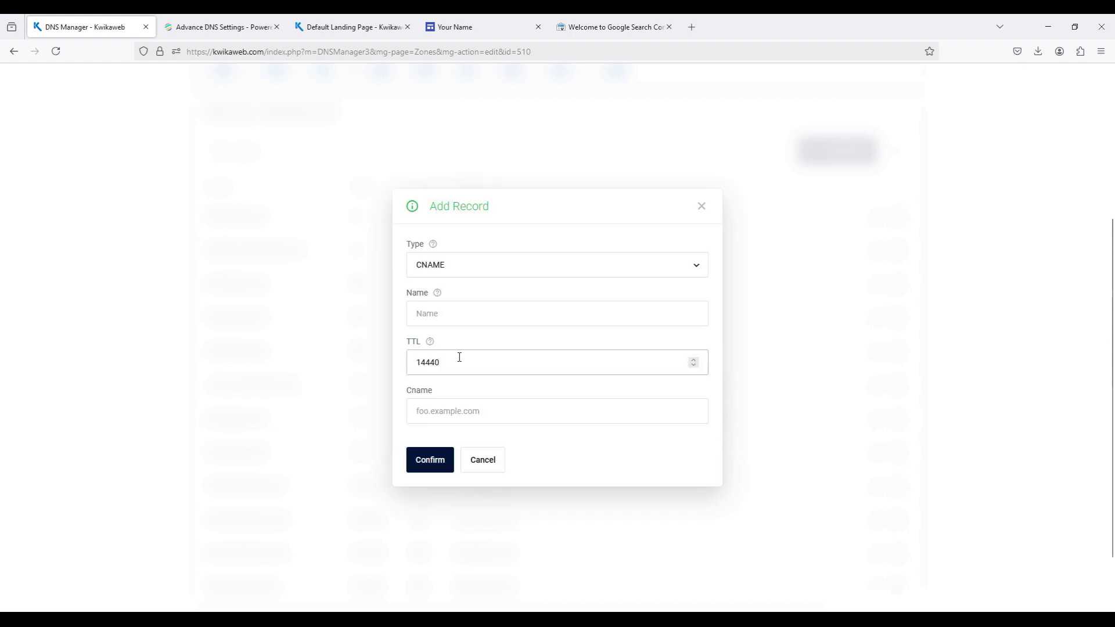
click(450, 321)
key(ctrl+v)
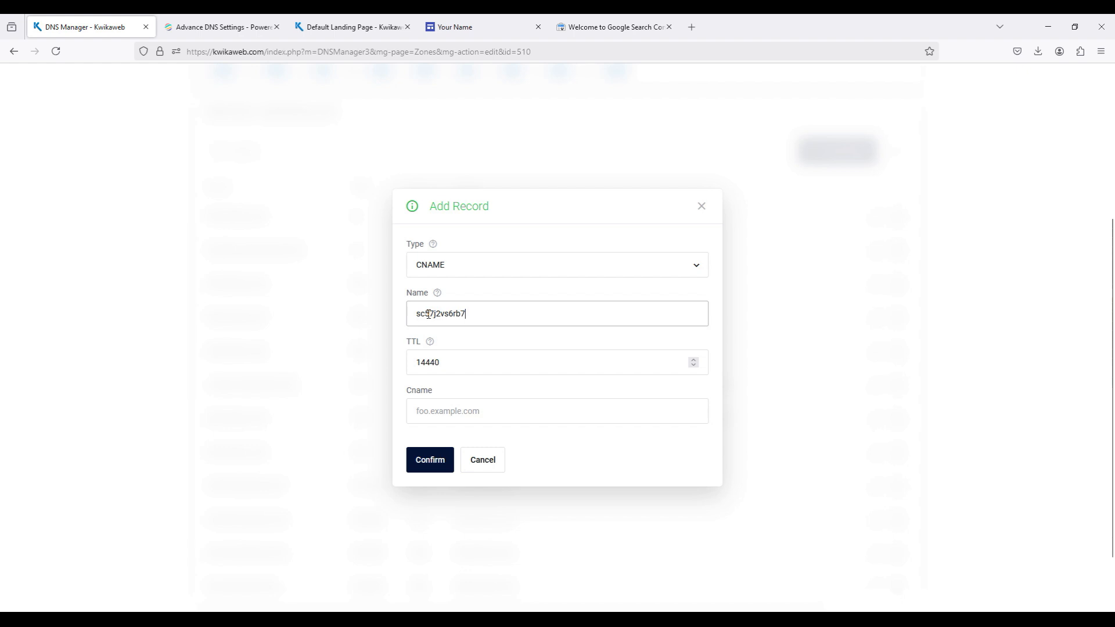
click(422, 362)
double_click(423, 363)
text(900)
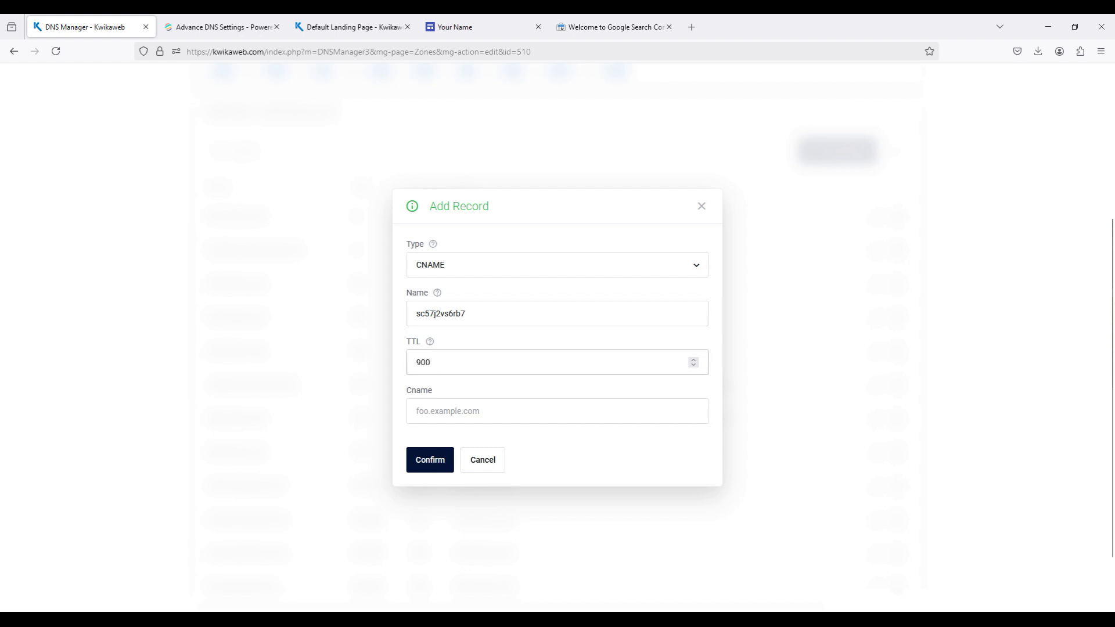
- Copy the CNAME destination/target from Google Search Console, paste it as the Cname of the pending record in the Kwikaweb DNS Manager, and save the record
click(589, 29)
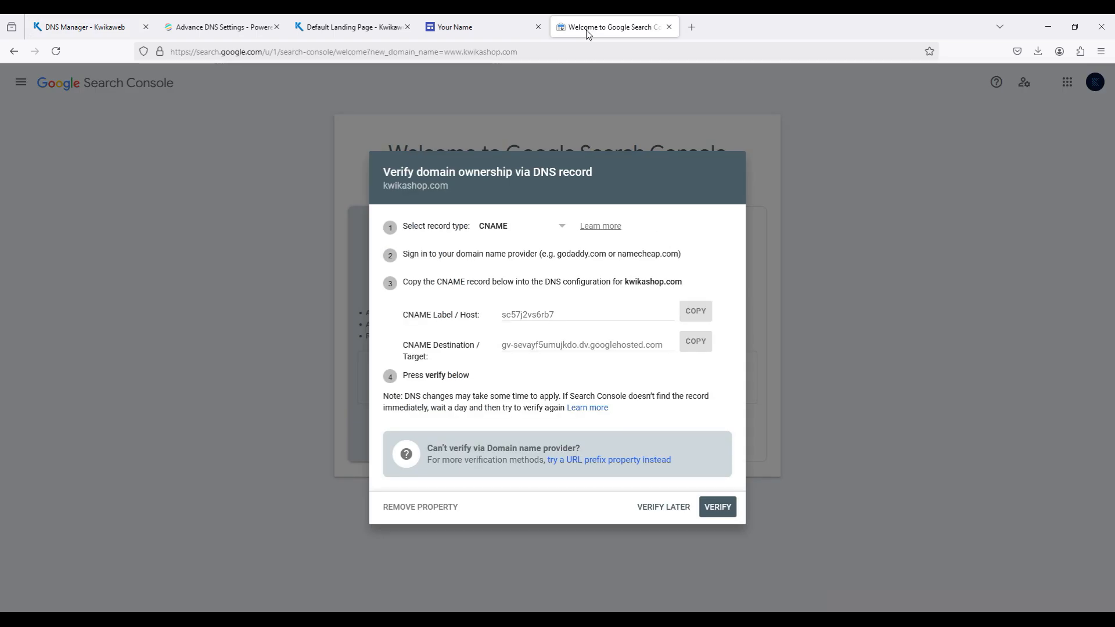
click(699, 350)
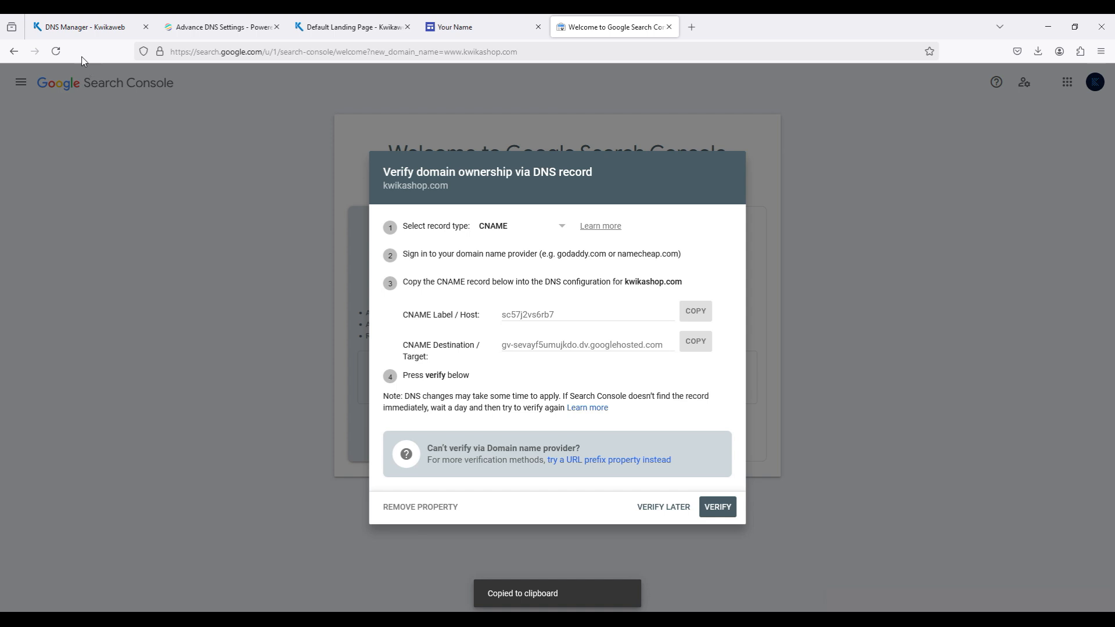
click(69, 36)
click(478, 416)
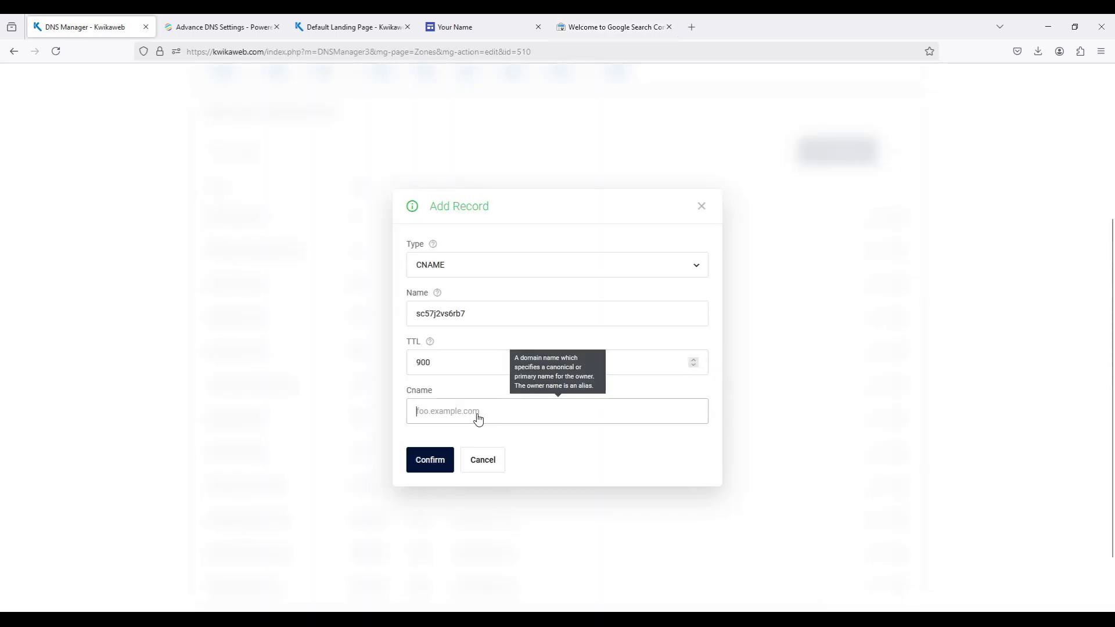
key(ctrl+v)
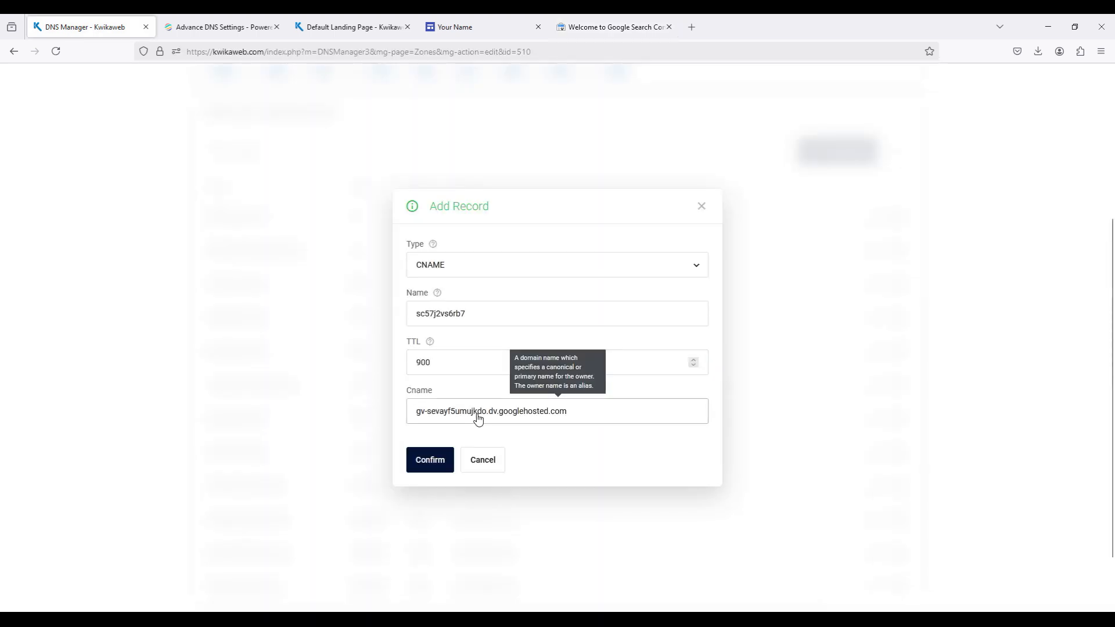
click(433, 469)
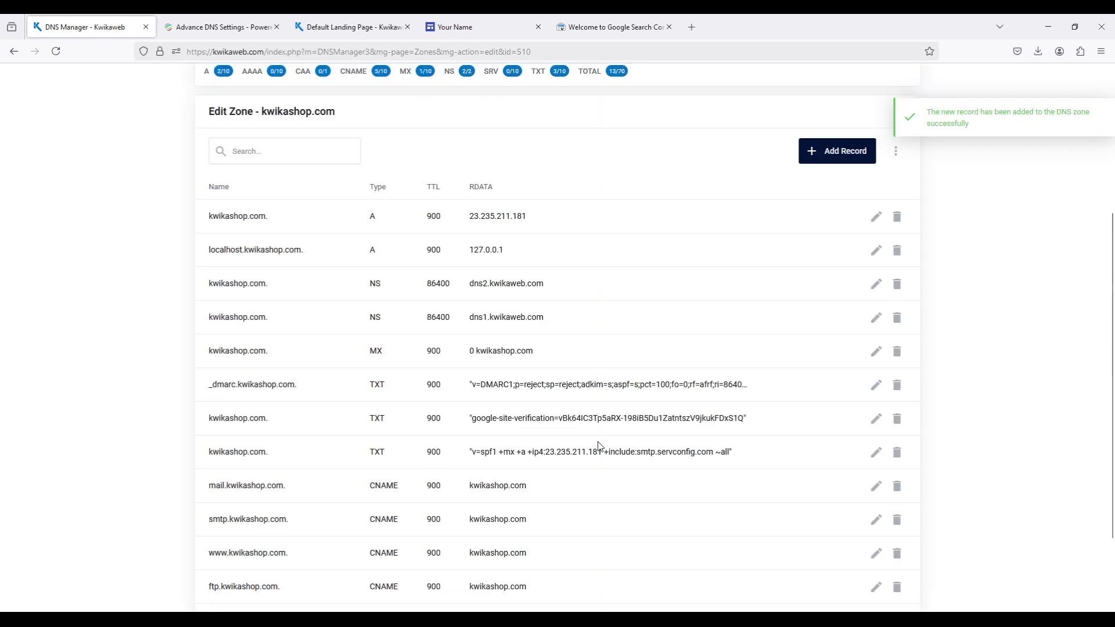
scroll(598, 446, down, 3)
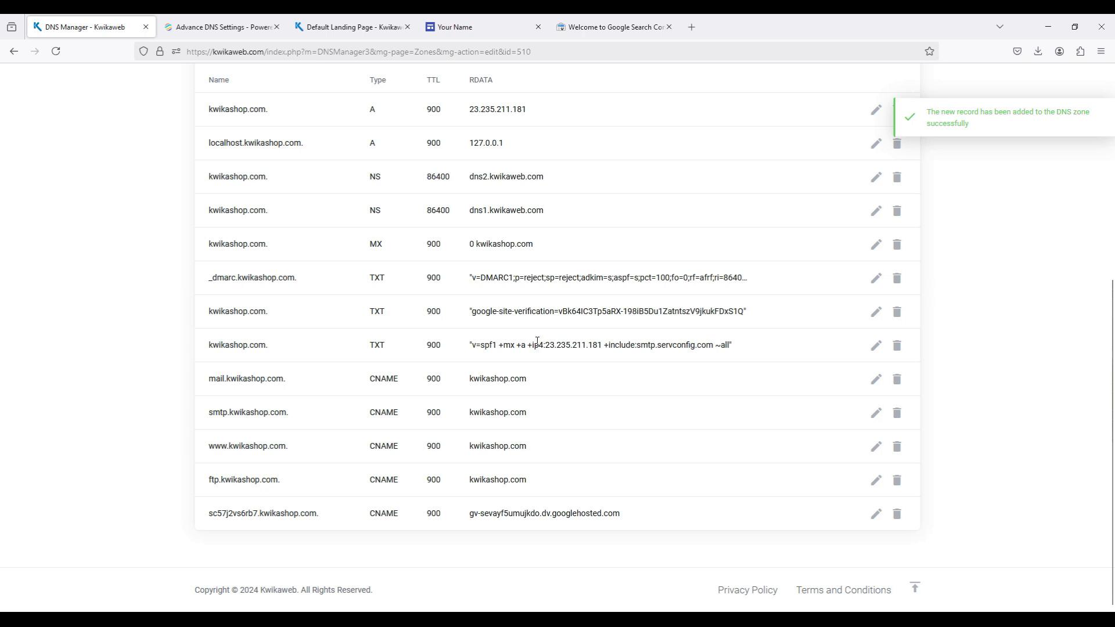
scroll(532, 314, up, 5)
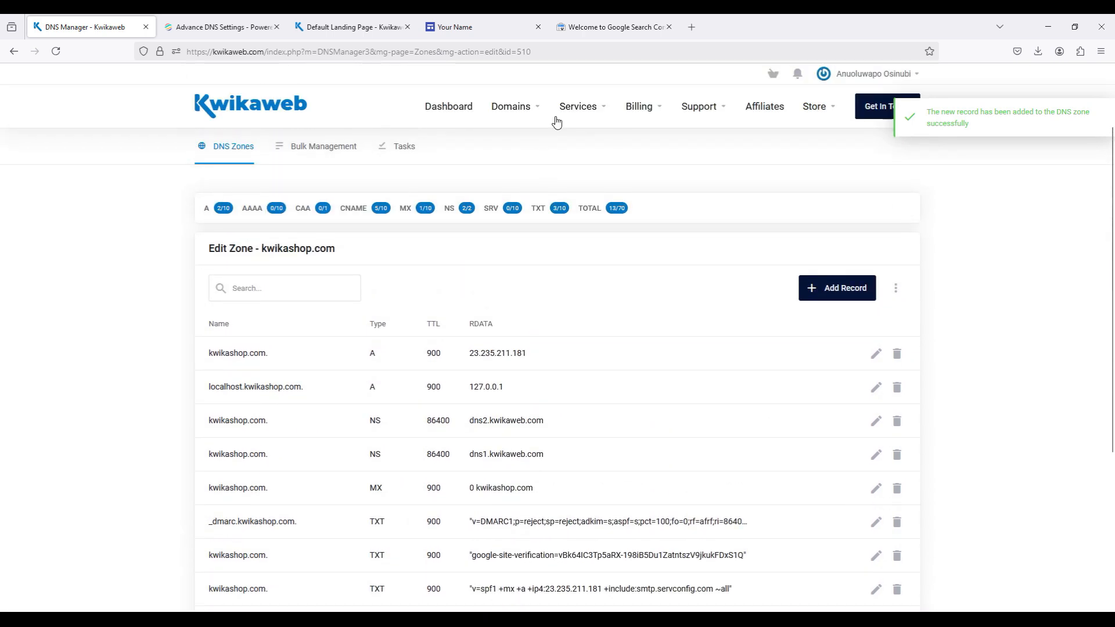
- Return to Google Search Console, verify ownership of kwikashop.com through the CNAME record, and go to the verified property
click(592, 29)
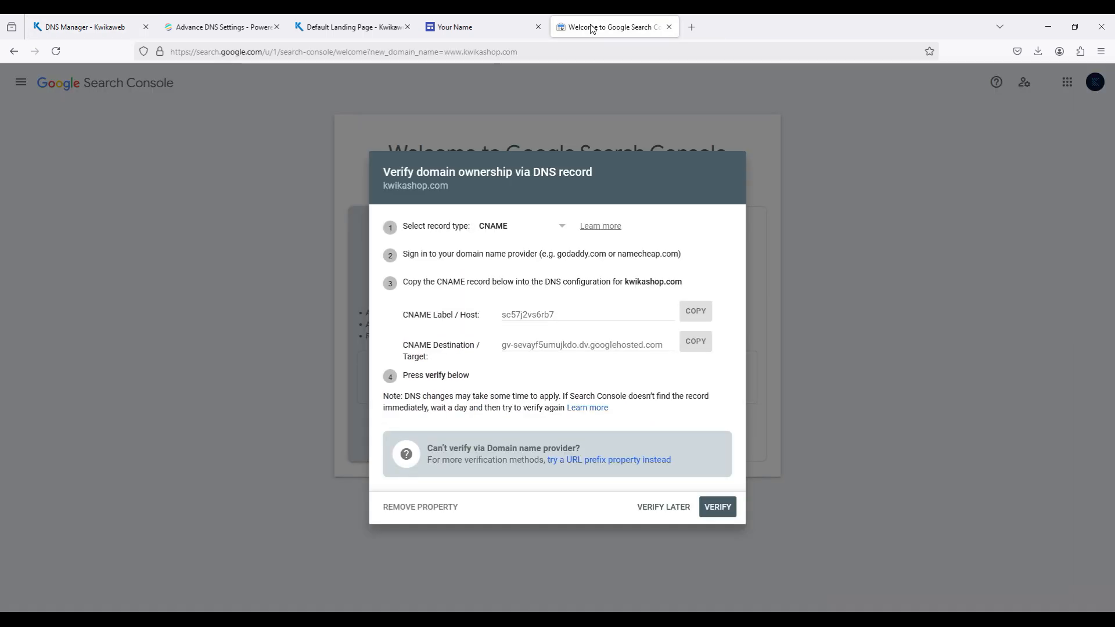
click(718, 511)
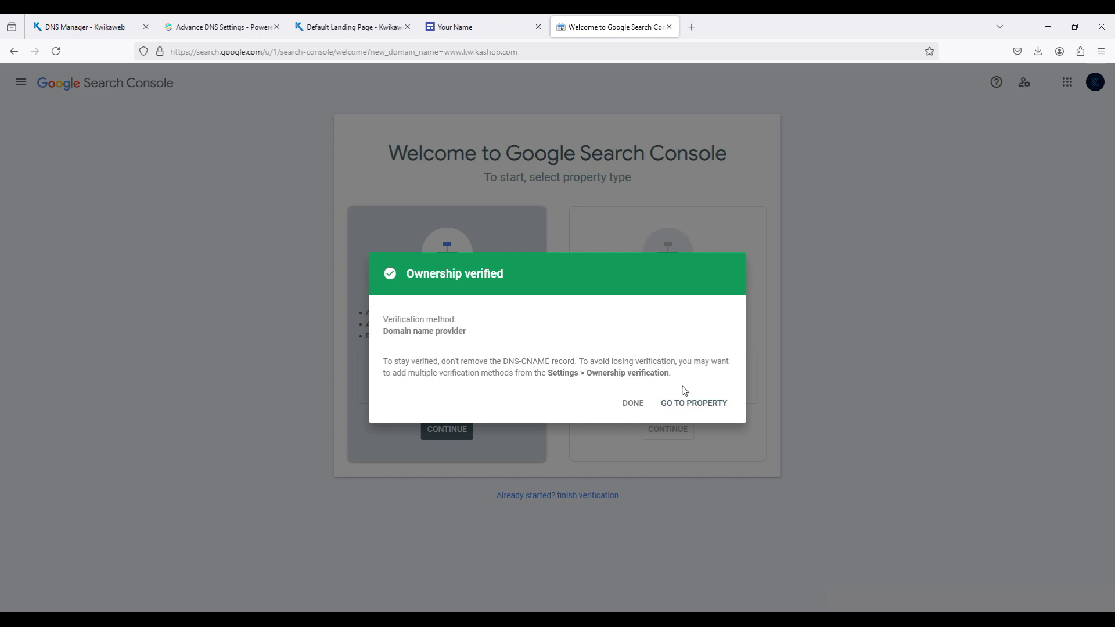
click(695, 404)
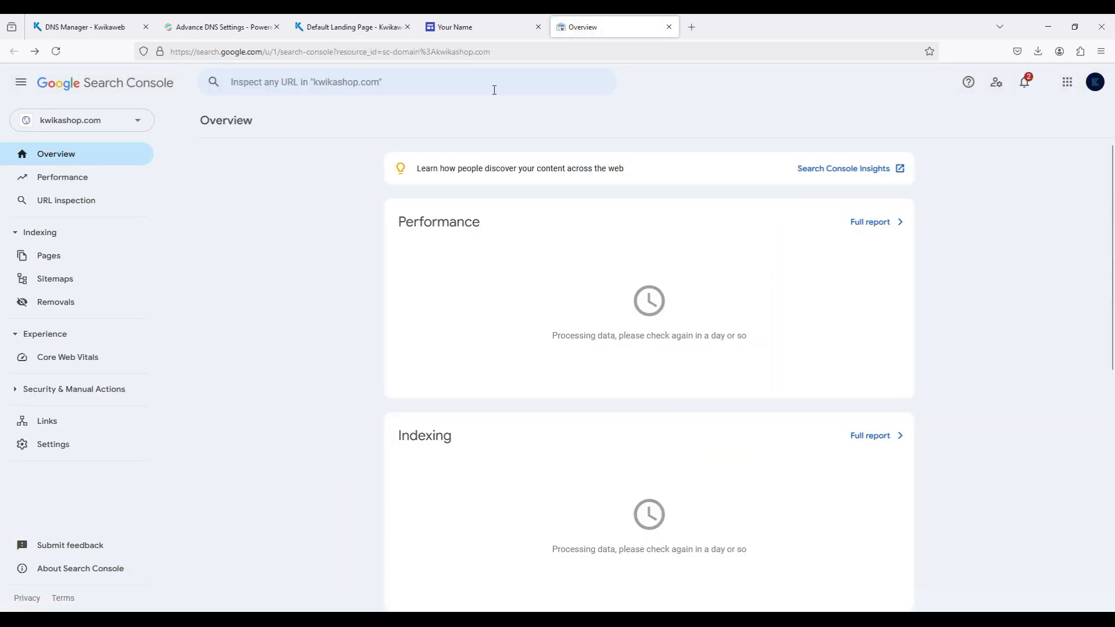
mouse_move(468, 28)
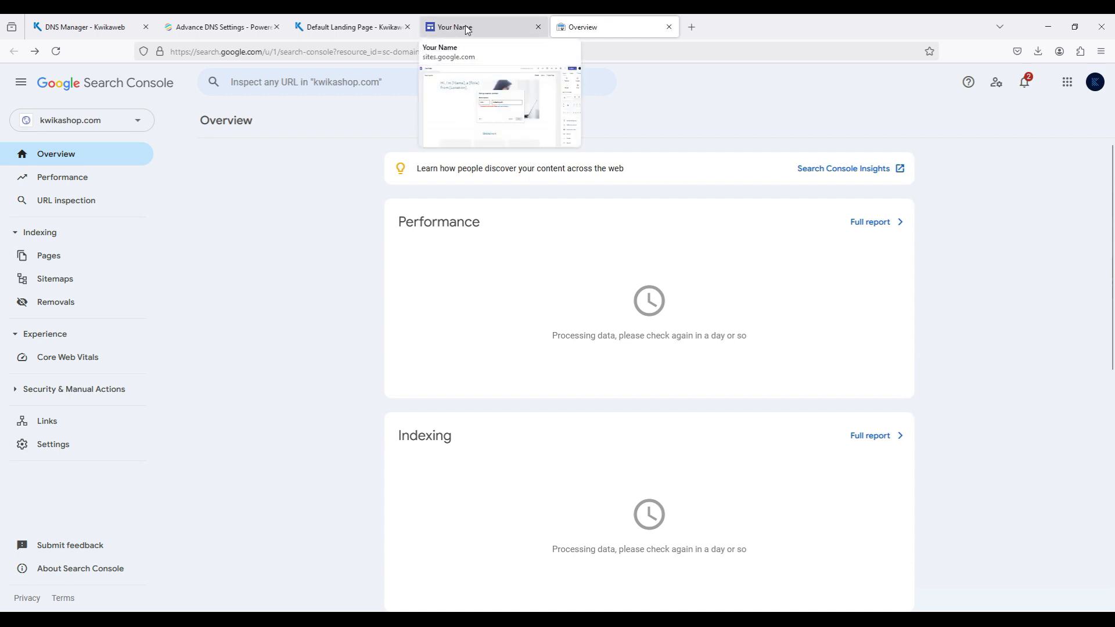
click(465, 26)
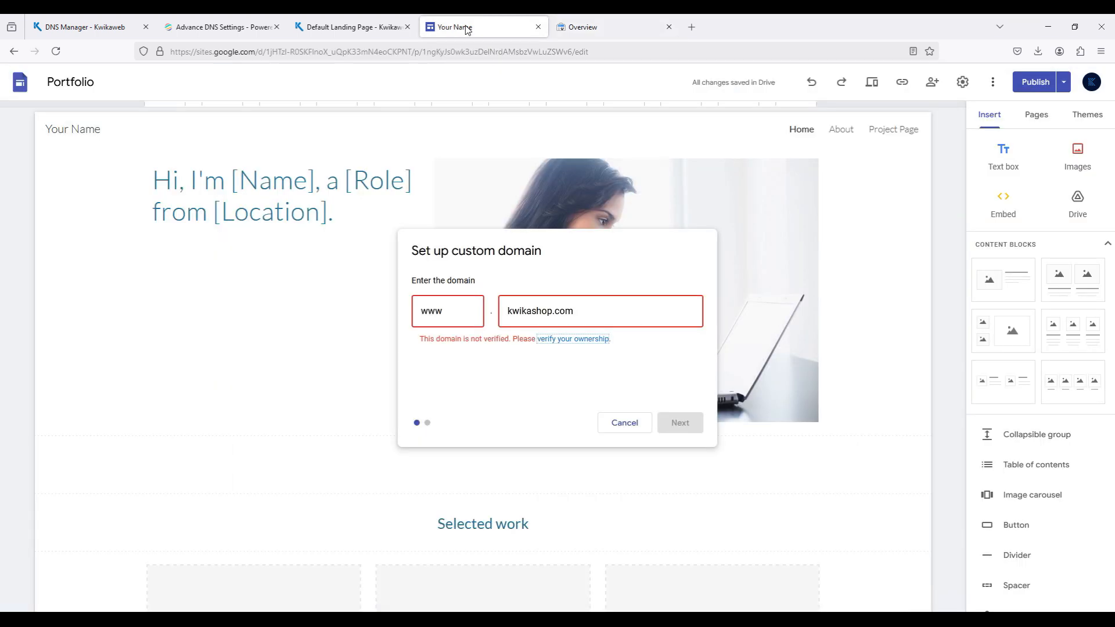
click(617, 427)
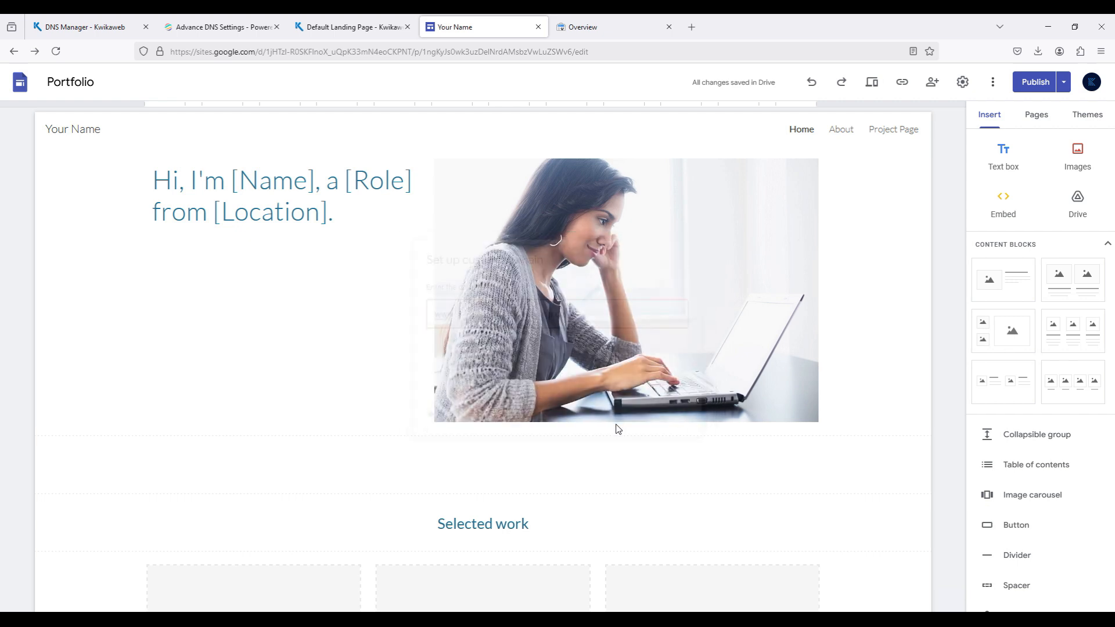
click(720, 312)
click(613, 314)
text(kwikashop.com)
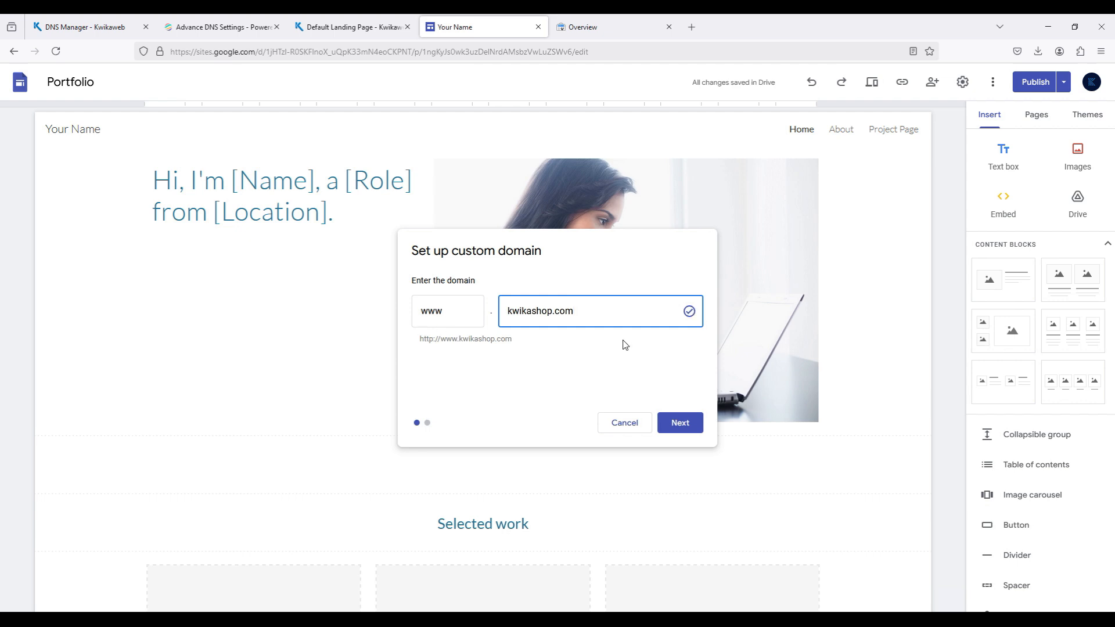
click(683, 425)
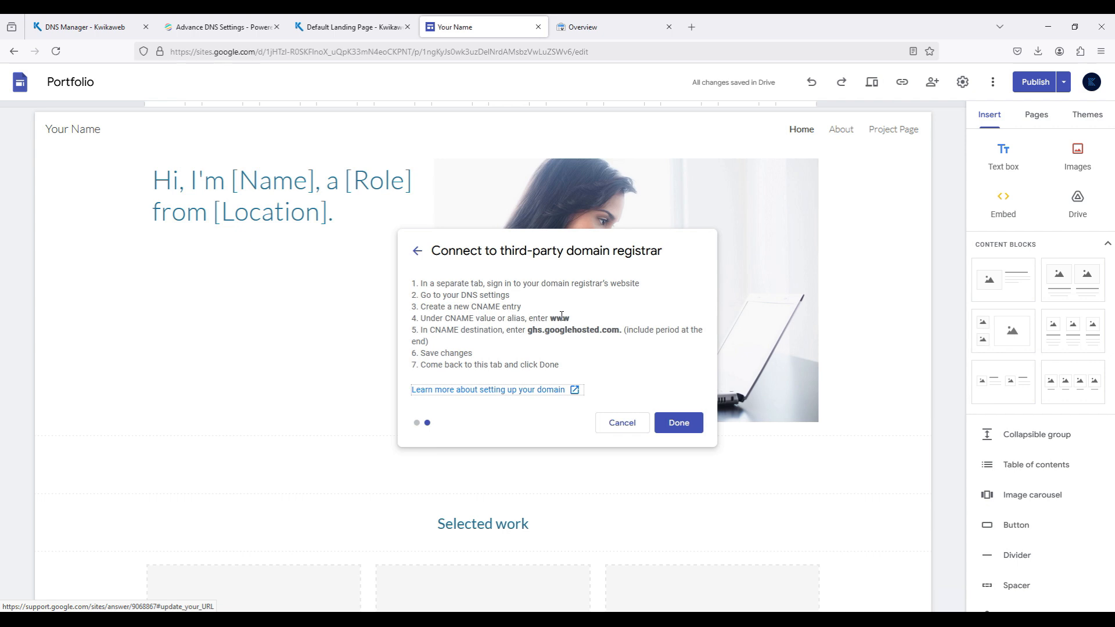
drag(528, 331, 623, 331)
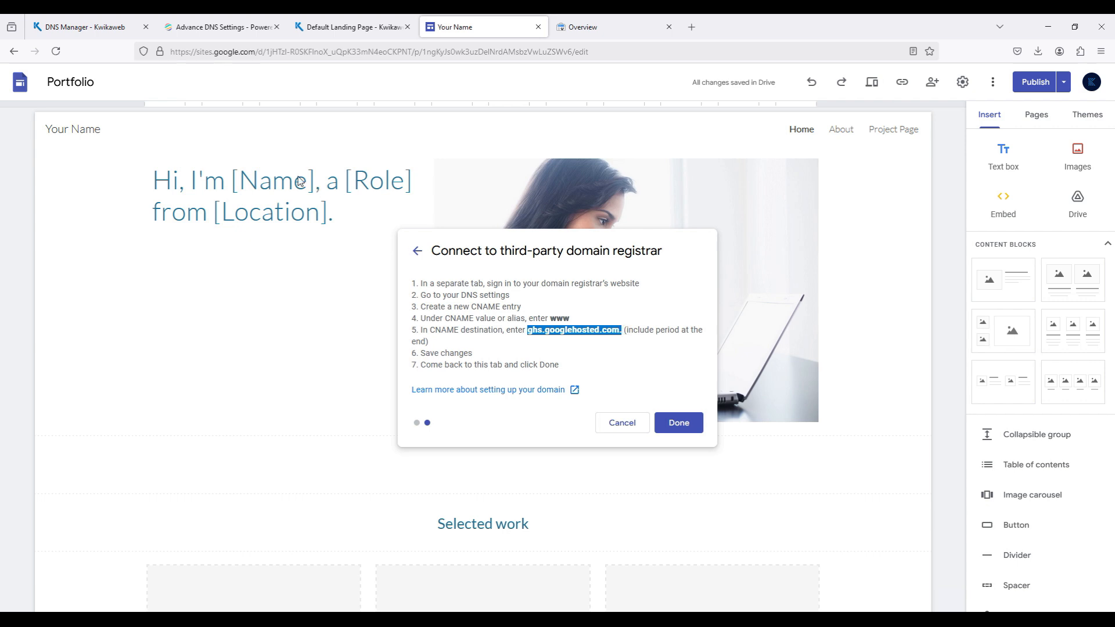
click(65, 30)
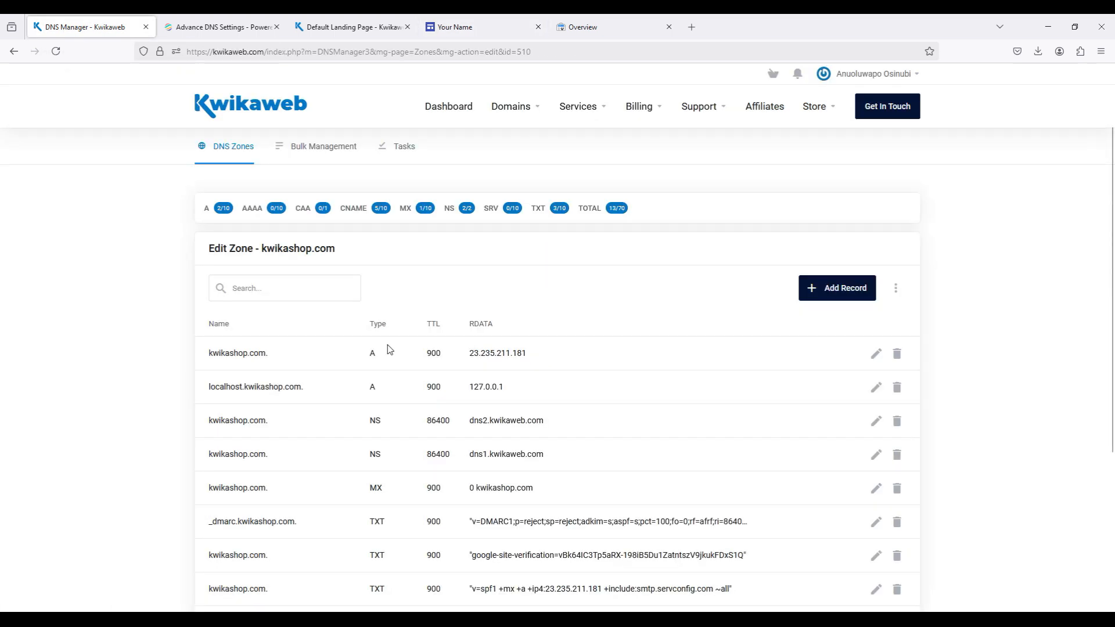
scroll(386, 348, down, 4)
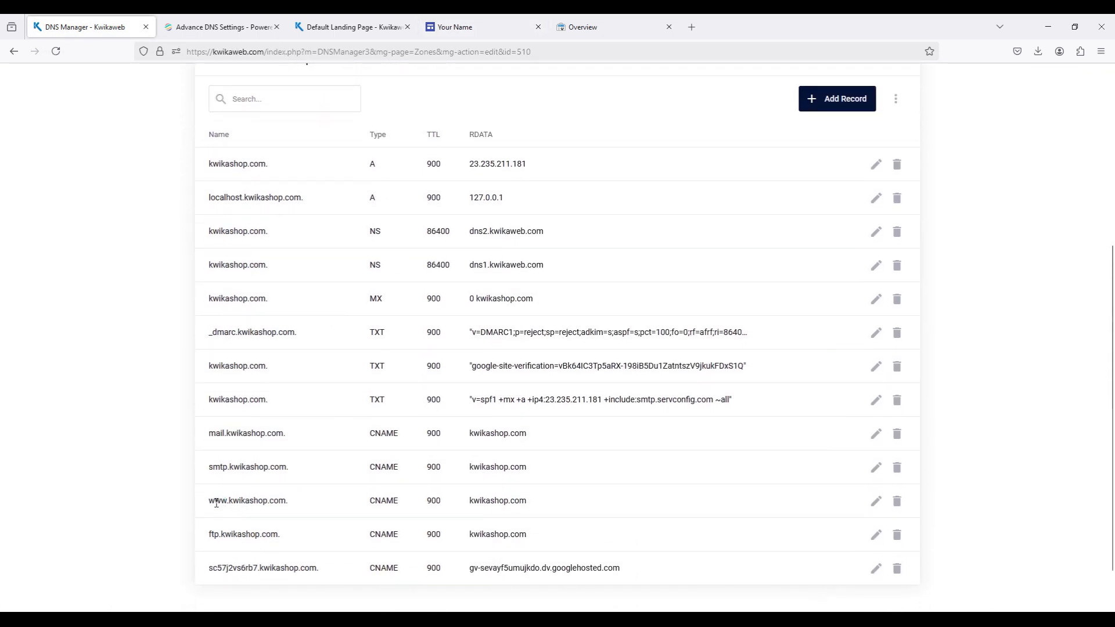
drag(208, 501, 295, 508)
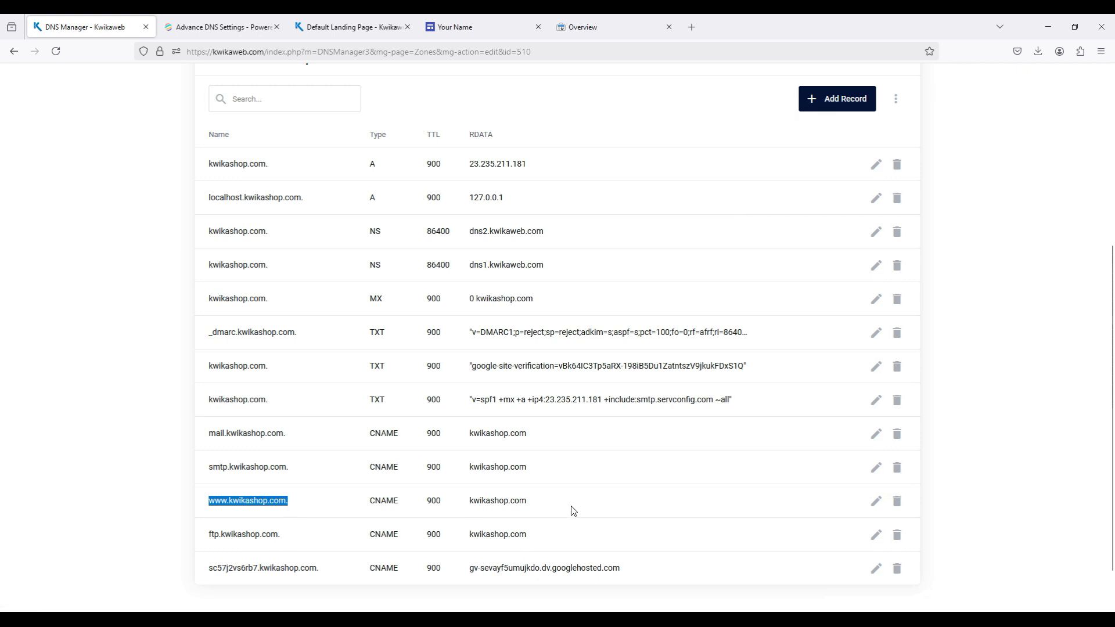
click(877, 507)
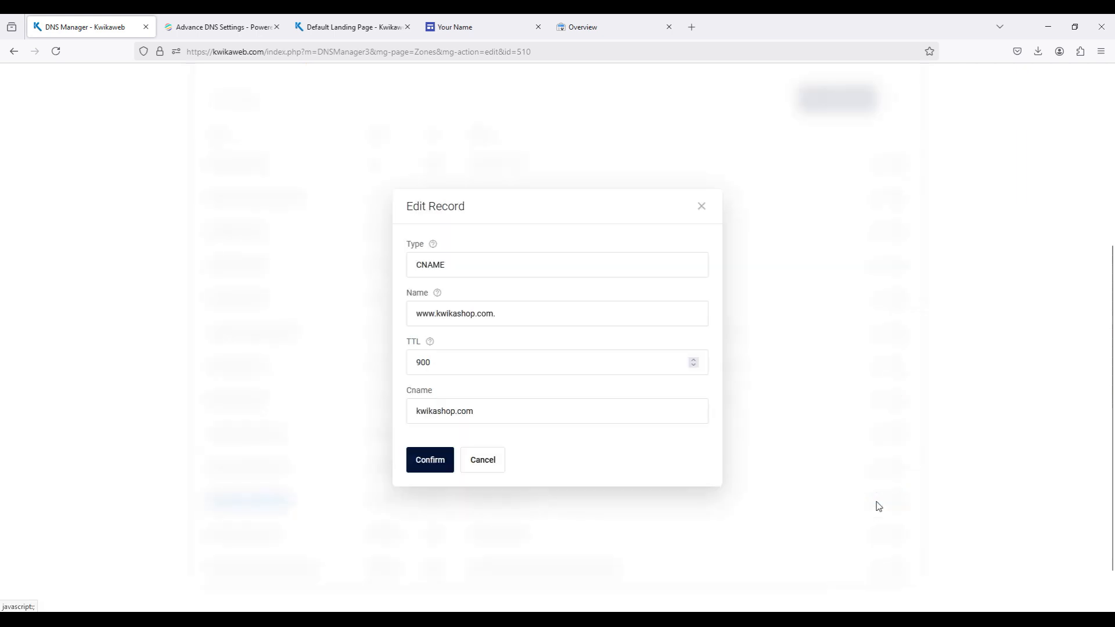
key(ctrl+a)
key(ctrl+v)
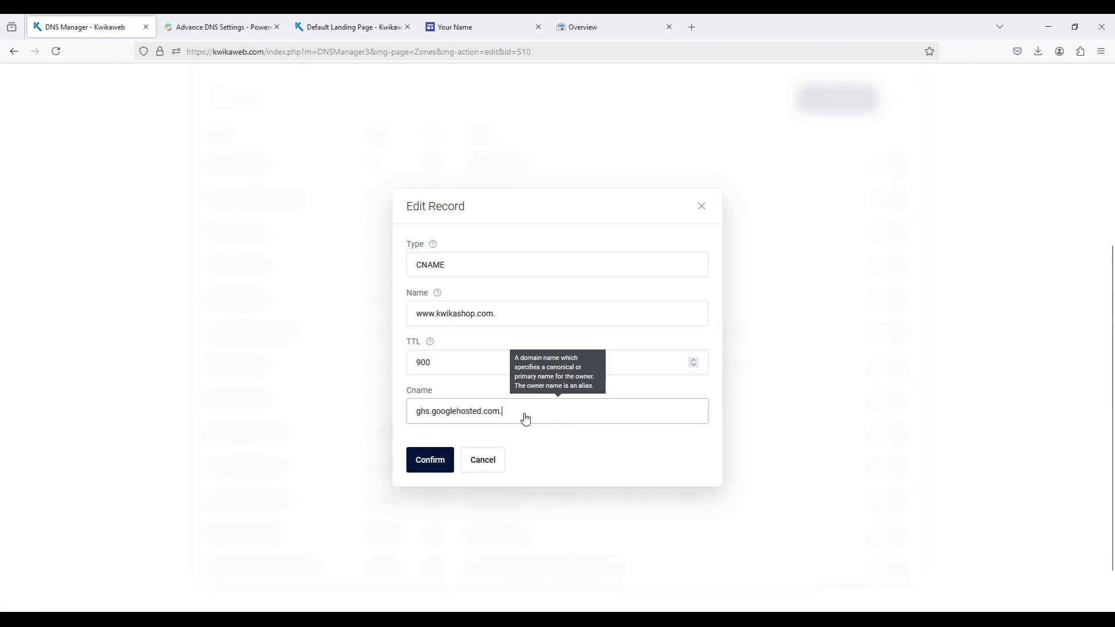
click(424, 461)
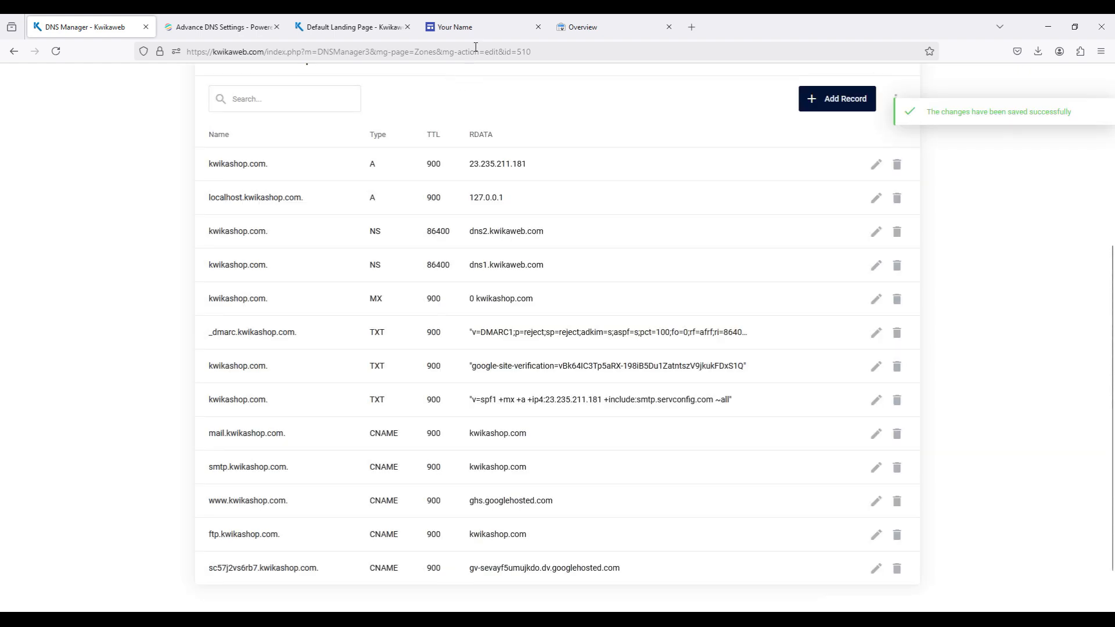
mouse_move(476, 37)
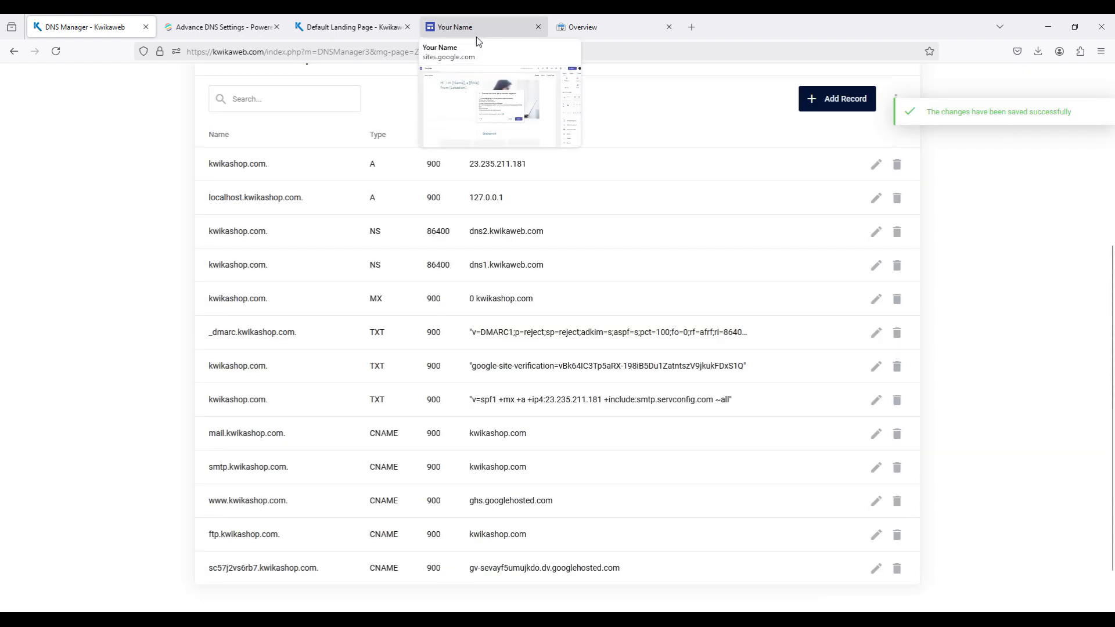
click(476, 36)
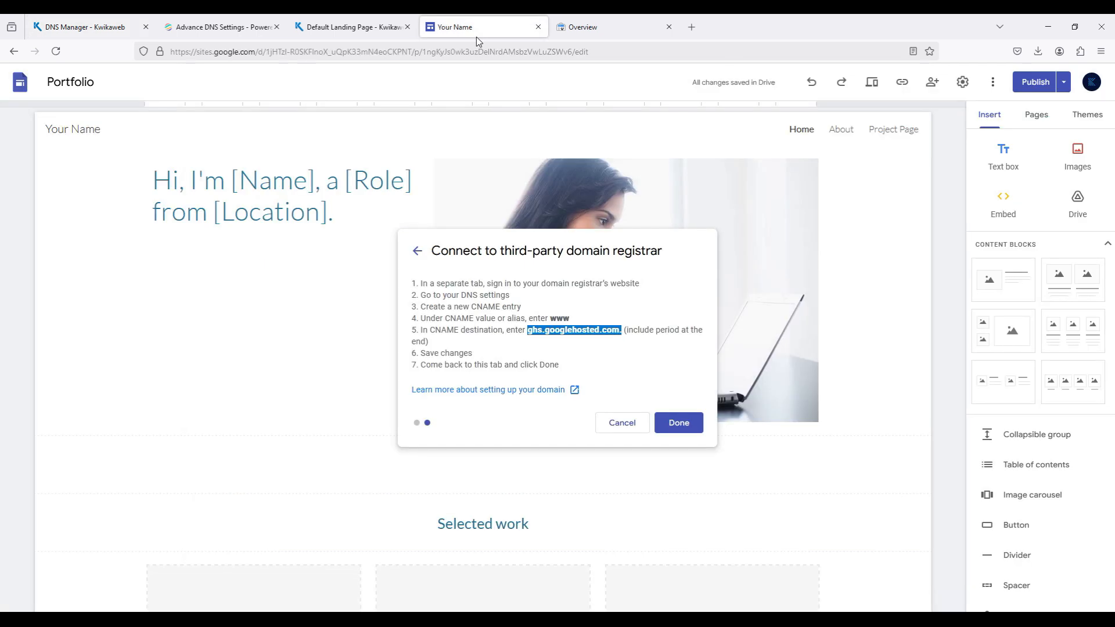
click(676, 423)
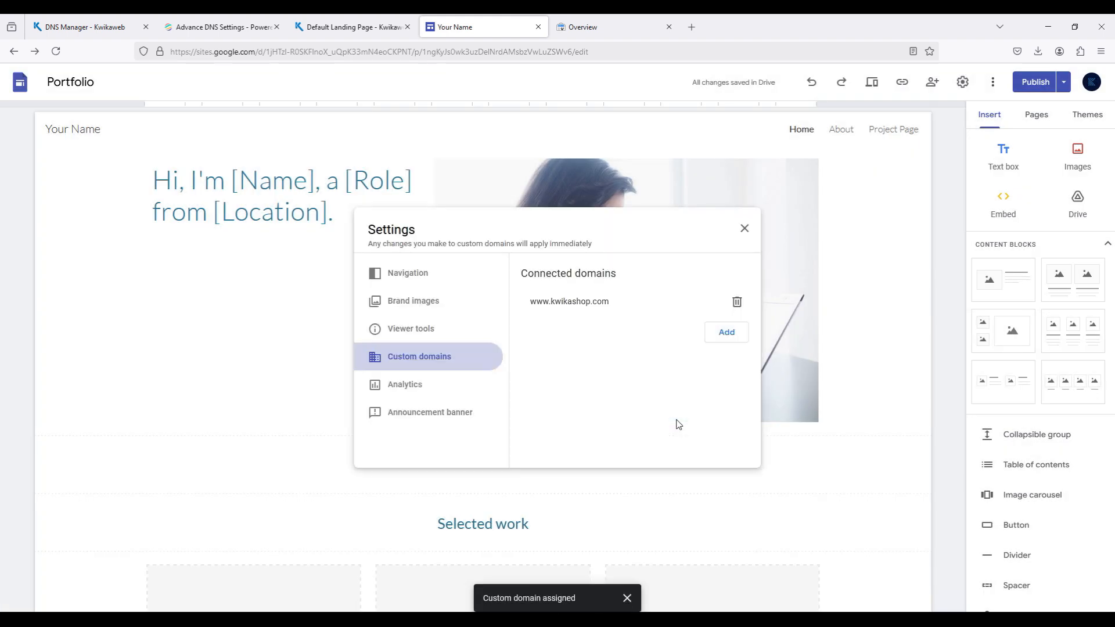
double_click(523, 273)
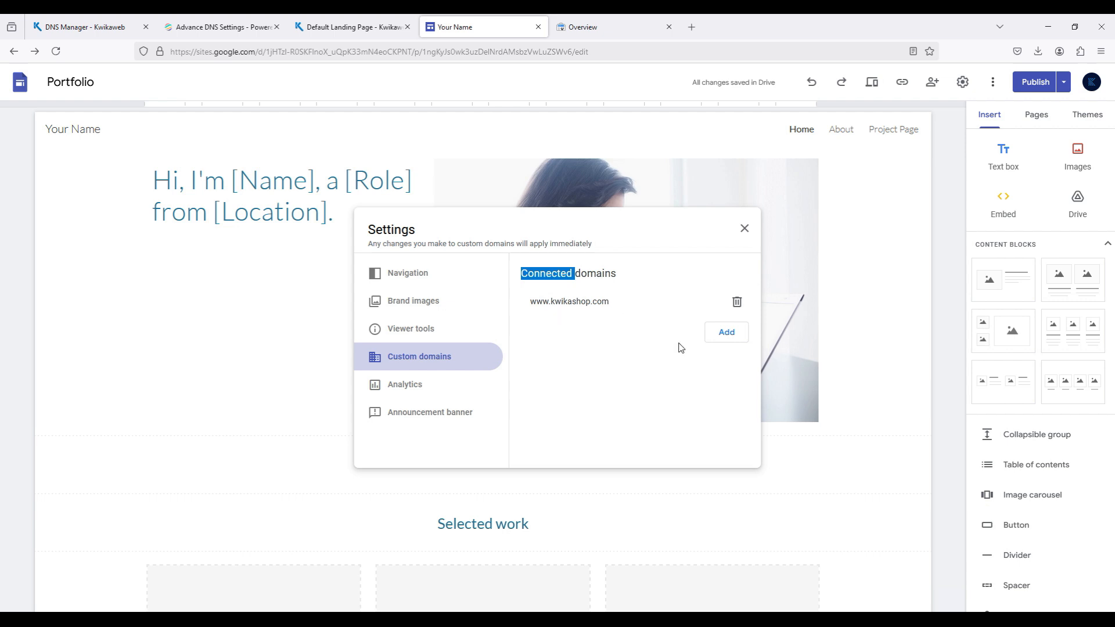
click(1048, 599)
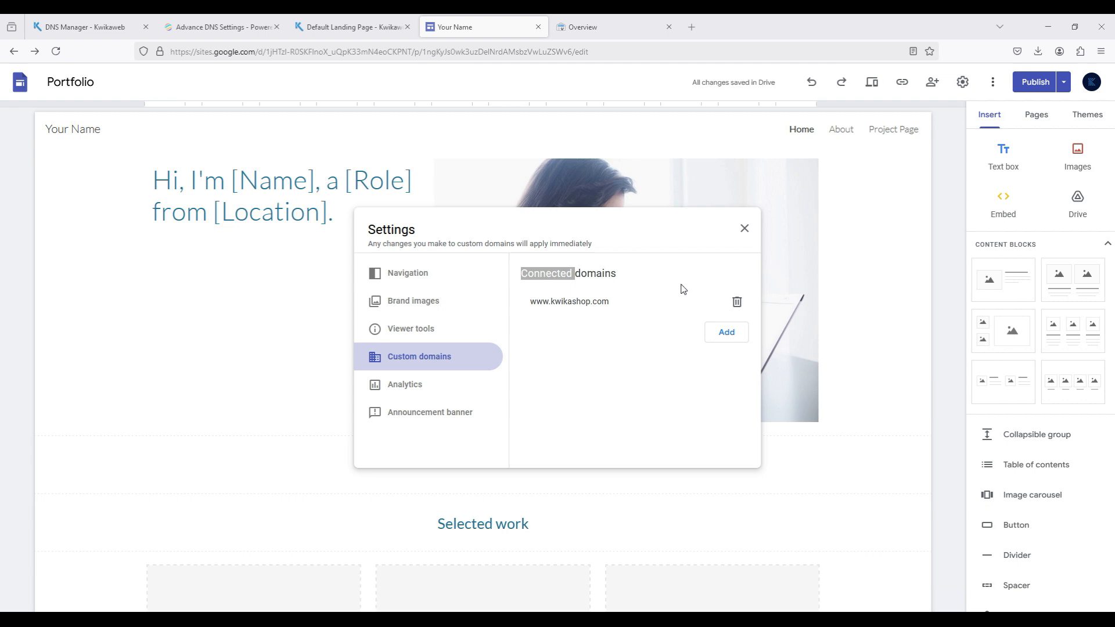
click(744, 230)
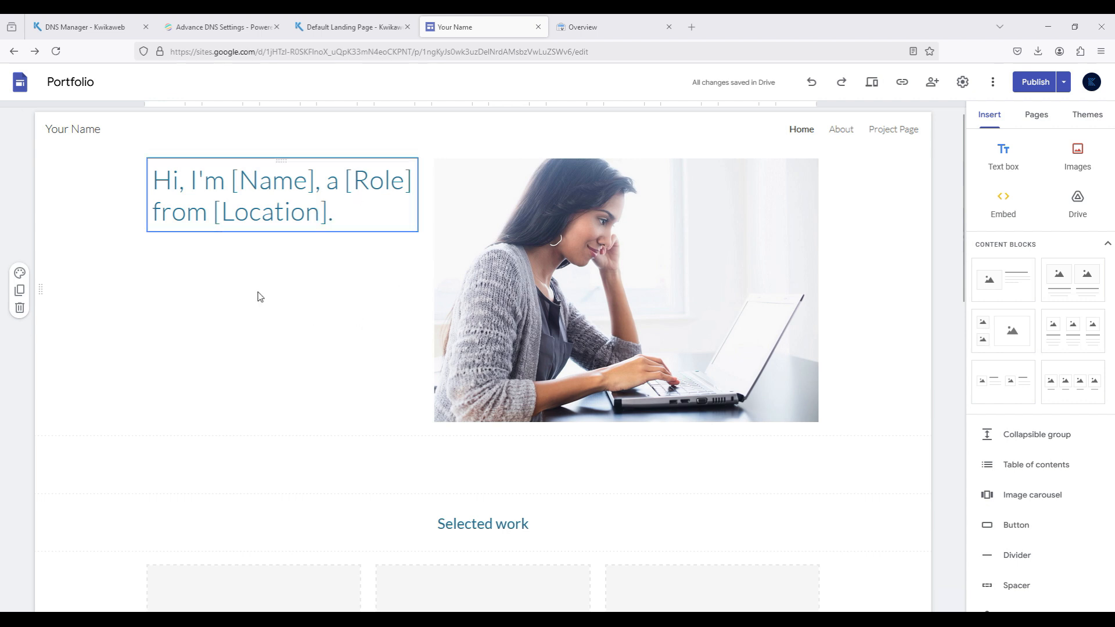
- Replace the word Location with Address in the Home page's main heading and publish the updated portfolio site
click(308, 202)
click(328, 212)
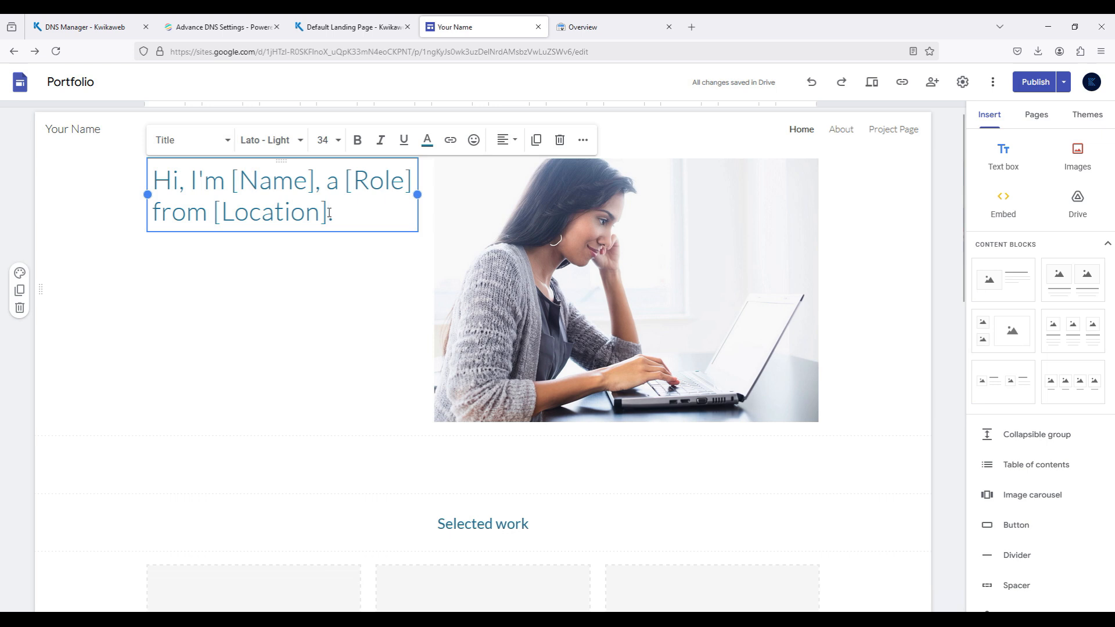
click(319, 214)
drag(320, 214, 227, 214)
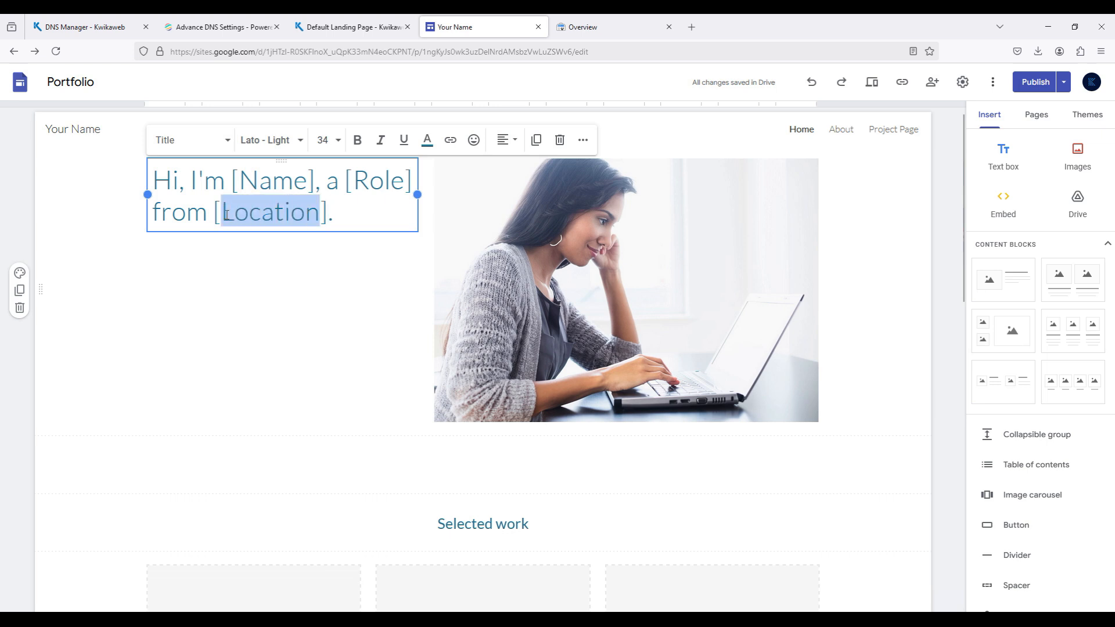
text(Address)
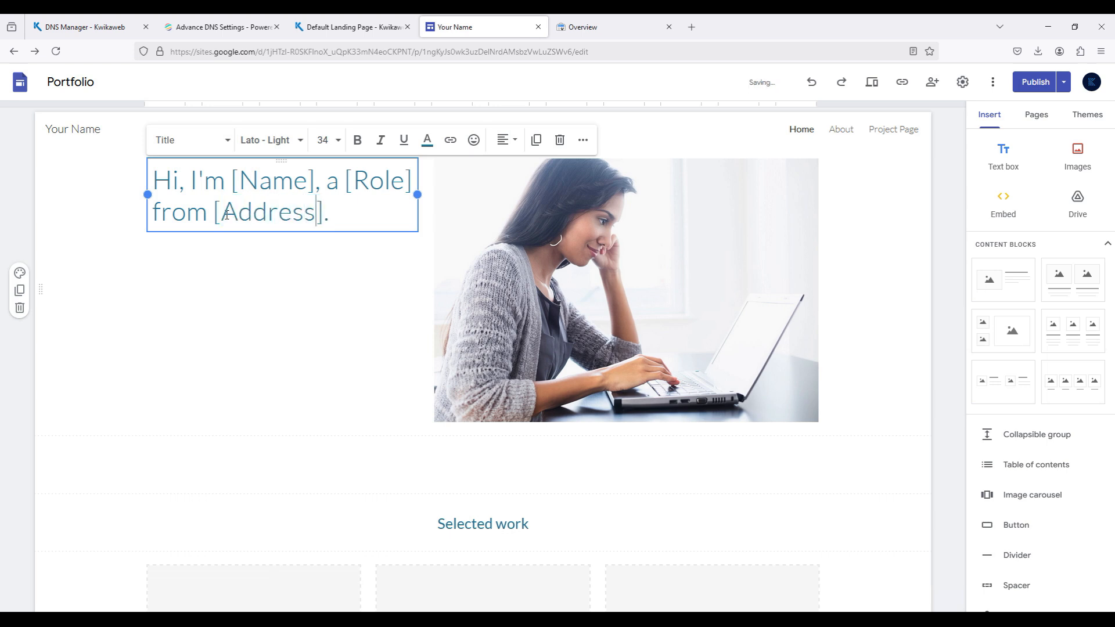
click(1035, 83)
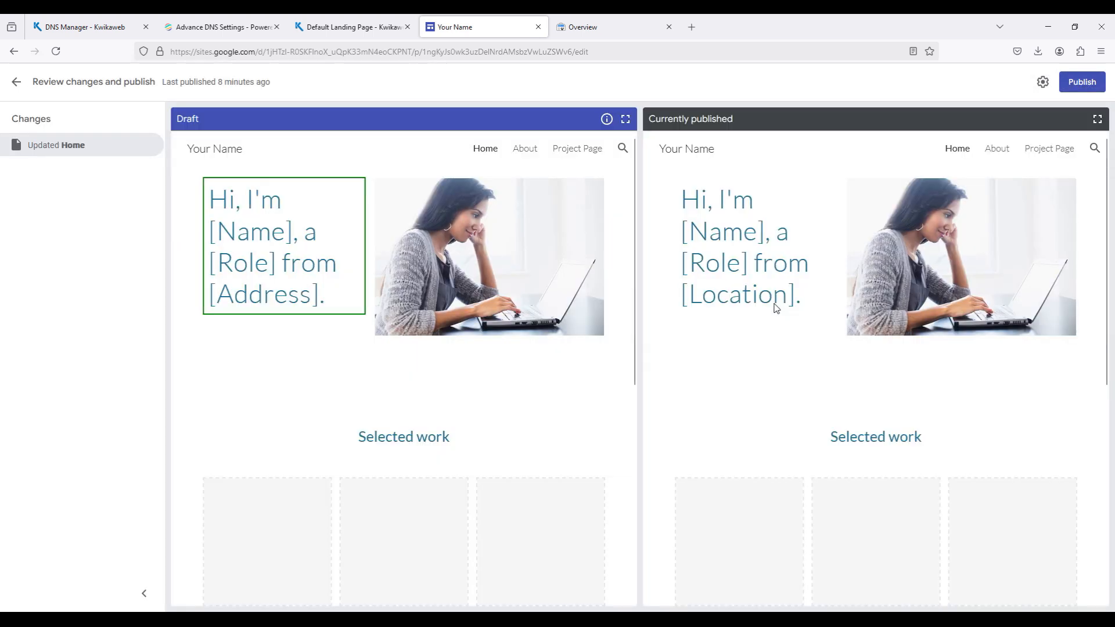
click(1085, 83)
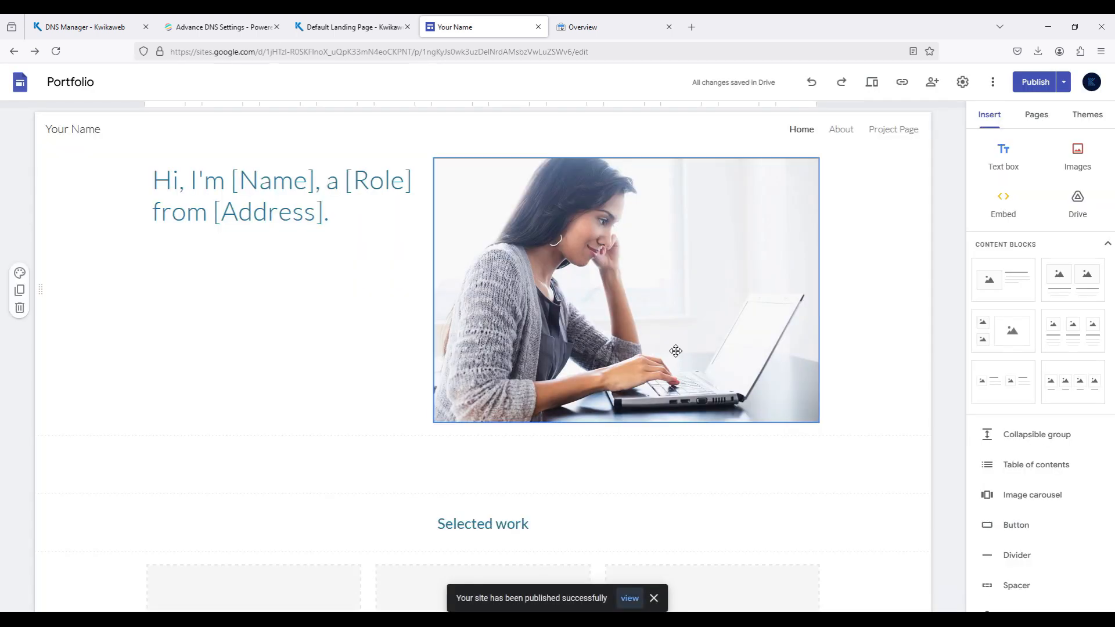